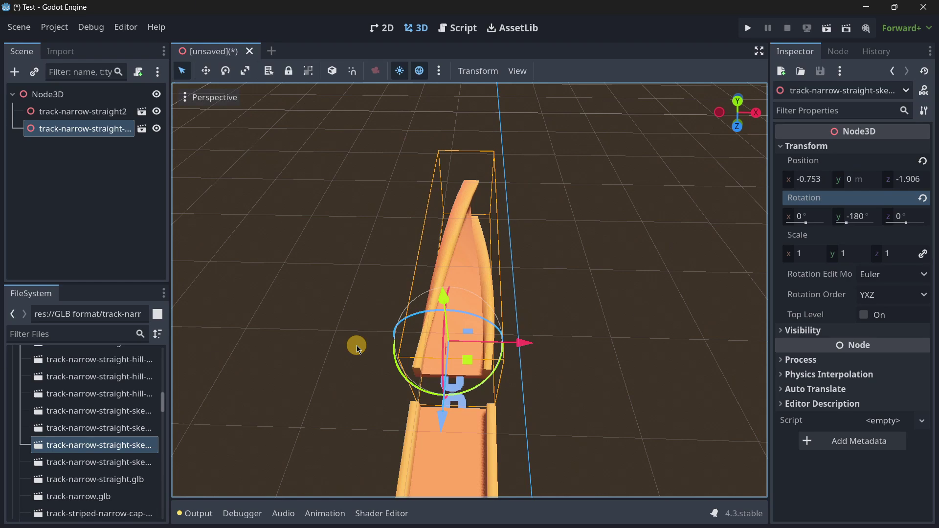
Move the skewed track piece against the end of the straight track, to about x -0.71 and z -1.475
{"action": "right_click_drag", "start_coordinate": [601, 323], "coordinate": [468, 271]}
{"action": "scroll", "coordinate": [530, 331], "scroll_direction": "down", "scroll_amount": 11}
{"action": "right_click_drag", "start_coordinate": [530, 331], "coordinate": [469, 271]}
{"action": "key", "text": "d"}
{"action": "key", "text": "w"}
{"action": "key", "text": "a"}
{"action": "key", "text": "d"}
{"action": "key", "text": "w"}
{"action": "middle_click_drag", "start_coordinate": [391, 294], "coordinate": [529, 337]}
{"action": "right_click_drag", "start_coordinate": [410, 330], "coordinate": [469, 271]}
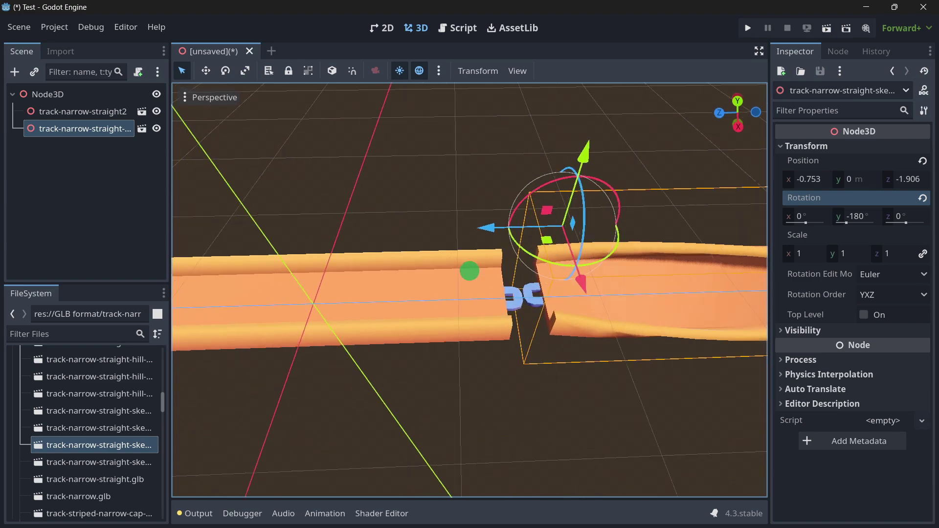
{"action": "scroll", "coordinate": [360, 337], "scroll_direction": "down", "scroll_amount": 15}
{"action": "right_click_drag", "start_coordinate": [360, 337], "coordinate": [469, 270]}
{"action": "scroll", "coordinate": [457, 279], "scroll_direction": "up", "scroll_amount": 10}
{"action": "key", "text": "a"}
{"action": "key", "text": "w"}
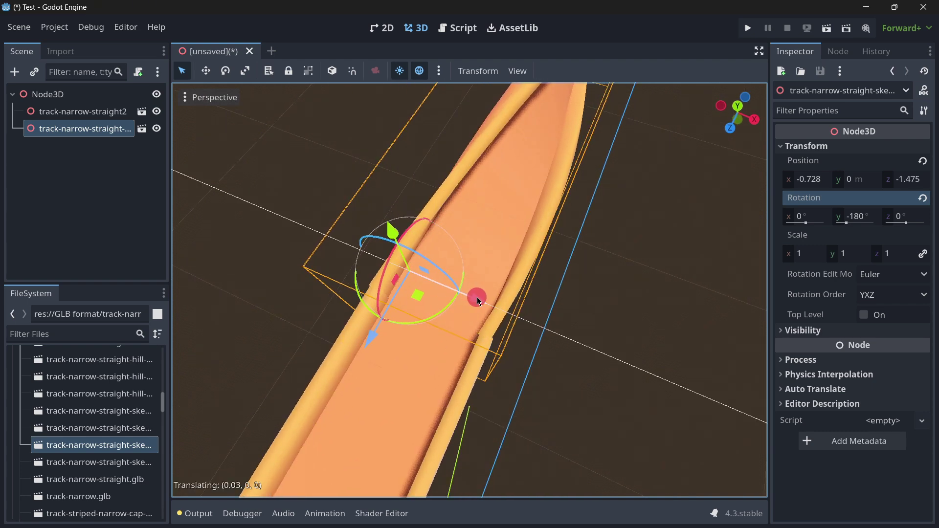
{"action": "middle_click_drag", "start_coordinate": [481, 301], "coordinate": [180, 381]}
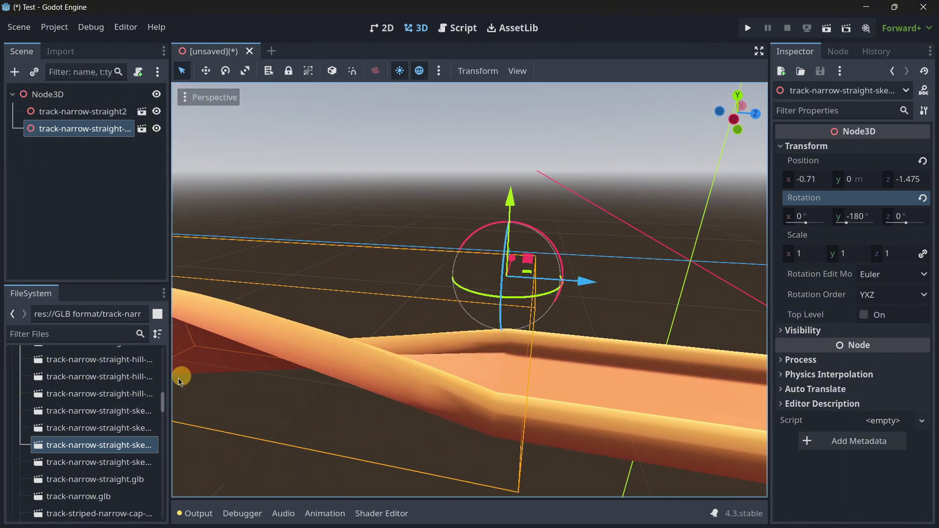
Add a track-narrow-straight.glb piece to the scene beyond the far end of the skewed track
{"action": "scroll", "coordinate": [263, 379], "scroll_direction": "down", "scroll_amount": 10}
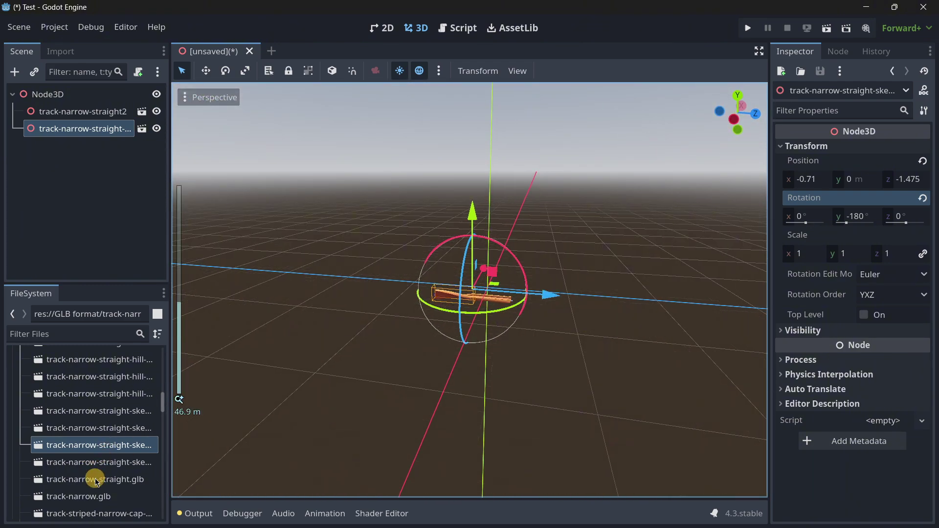
{"action": "left_click_drag", "start_coordinate": [96, 481], "coordinate": [387, 305]}
{"action": "middle_click_drag", "start_coordinate": [469, 270], "coordinate": [470, 270]}
{"action": "key", "text": "w"}
{"action": "right_click_drag", "start_coordinate": [469, 271], "coordinate": [470, 270]}
{"action": "key", "text": "s"}
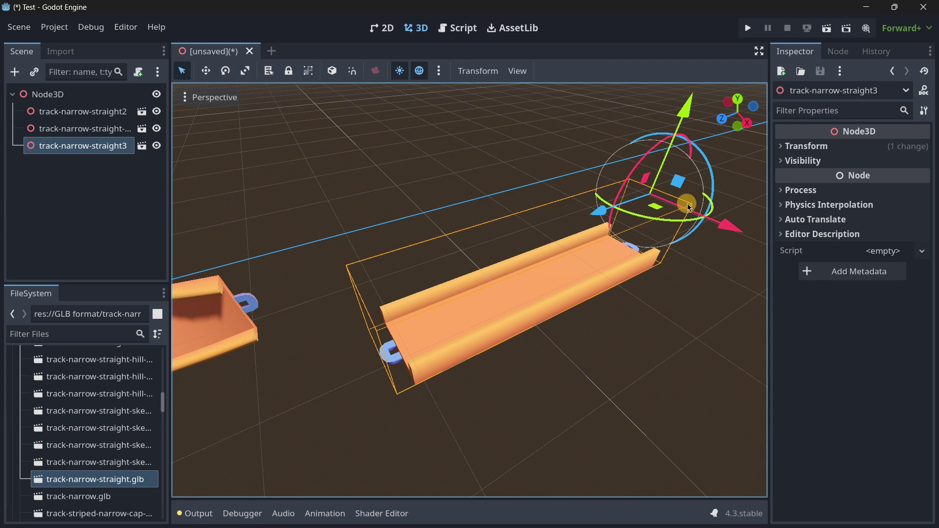
Tilt the new straight track onto its side by setting its Z rotation to -90 degrees
{"action": "left_click_drag", "start_coordinate": [688, 207], "coordinate": [719, 308]}
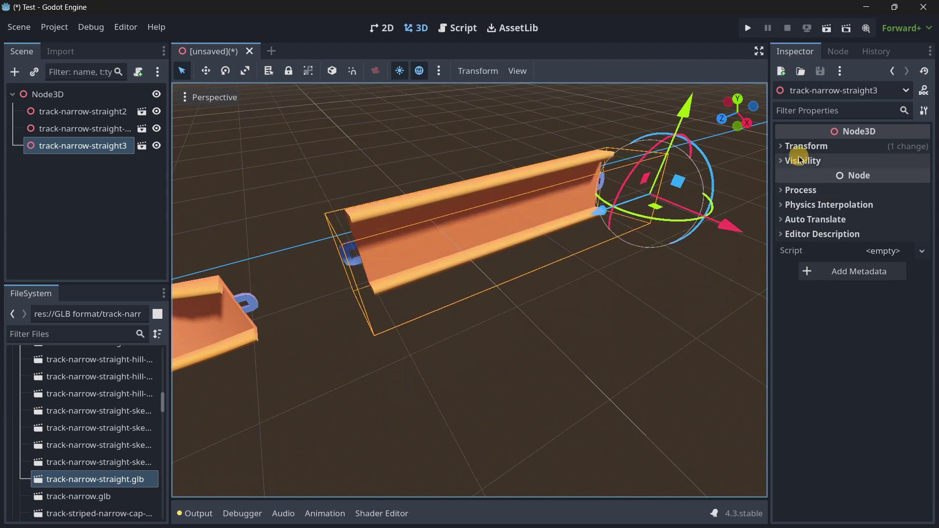
{"action": "left_click", "coordinate": [802, 147]}
{"action": "left_click", "coordinate": [890, 220]}
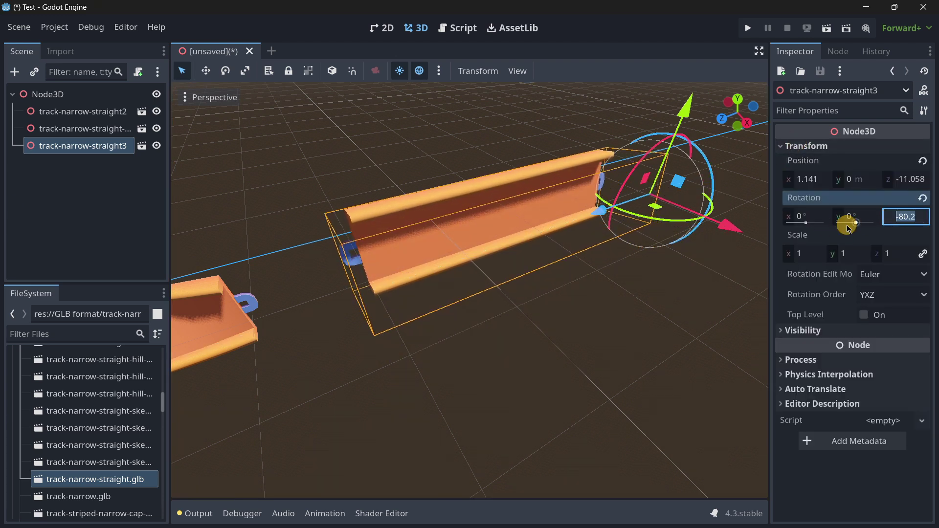
{"action": "type", "text": "-90"}
{"action": "key", "text": "Return"}
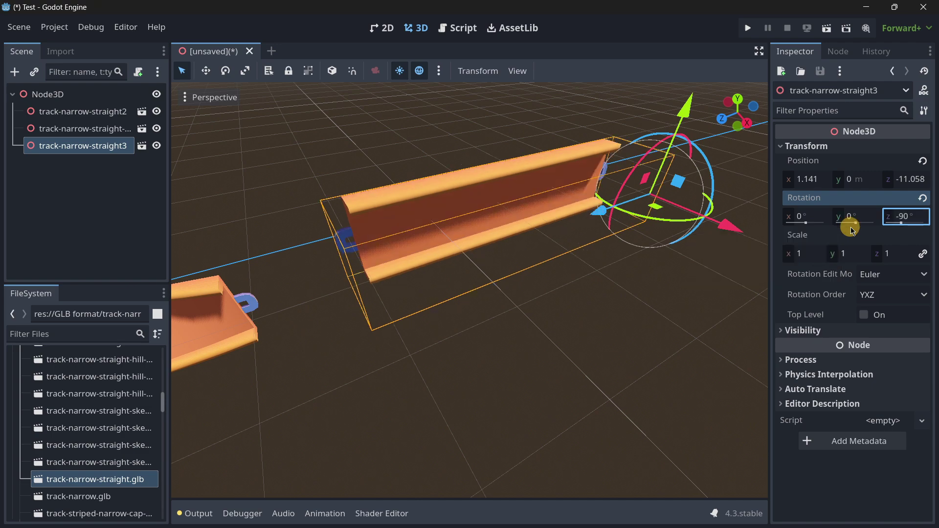
Shift the tilted straight track toward the skewed track's axis, to about x -0.136 and y -1.869
{"action": "scroll", "coordinate": [341, 299], "scroll_direction": "down", "scroll_amount": 10}
{"action": "scroll", "coordinate": [341, 300], "scroll_direction": "up", "scroll_amount": 14}
{"action": "right_click_drag", "start_coordinate": [401, 291], "coordinate": [487, 224]}
{"action": "left_click_drag", "start_coordinate": [489, 224], "coordinate": [383, 234]}
{"action": "right_click_drag", "start_coordinate": [382, 235], "coordinate": [469, 271]}
{"action": "middle_click_drag", "start_coordinate": [274, 224], "coordinate": [431, 264]}
{"action": "left_click", "coordinate": [431, 264]}
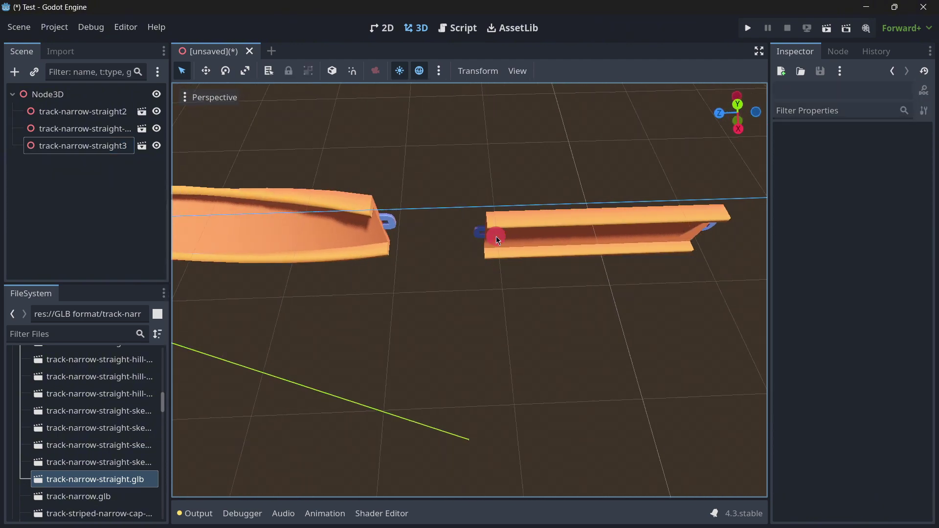
{"action": "left_click", "coordinate": [495, 237]}
{"action": "middle_click_drag", "start_coordinate": [495, 236], "coordinate": [632, 262]}
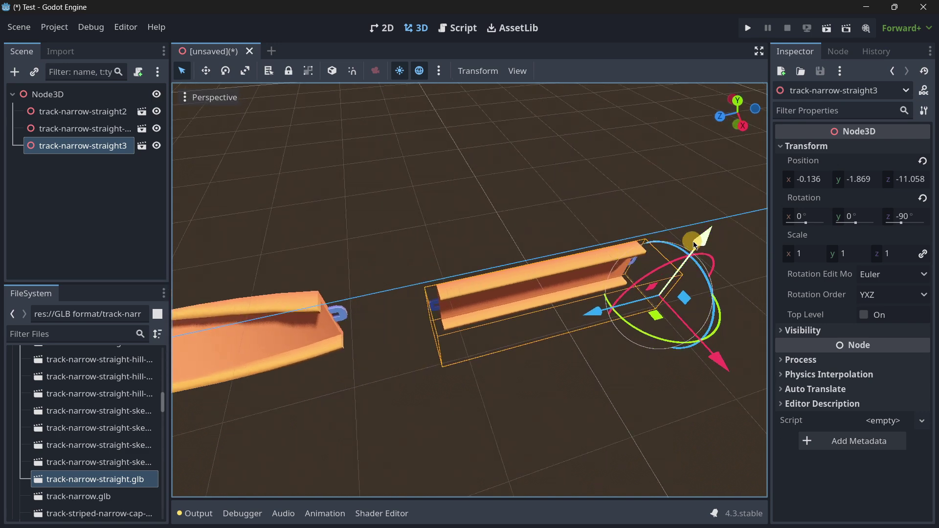
Bring the tilted straight track up to the skewed track's end, at about x 0.258, y -1.101, z -9.68
{"action": "left_click_drag", "start_coordinate": [693, 242], "coordinate": [708, 220]}
{"action": "left_click_drag", "start_coordinate": [615, 294], "coordinate": [526, 318]}
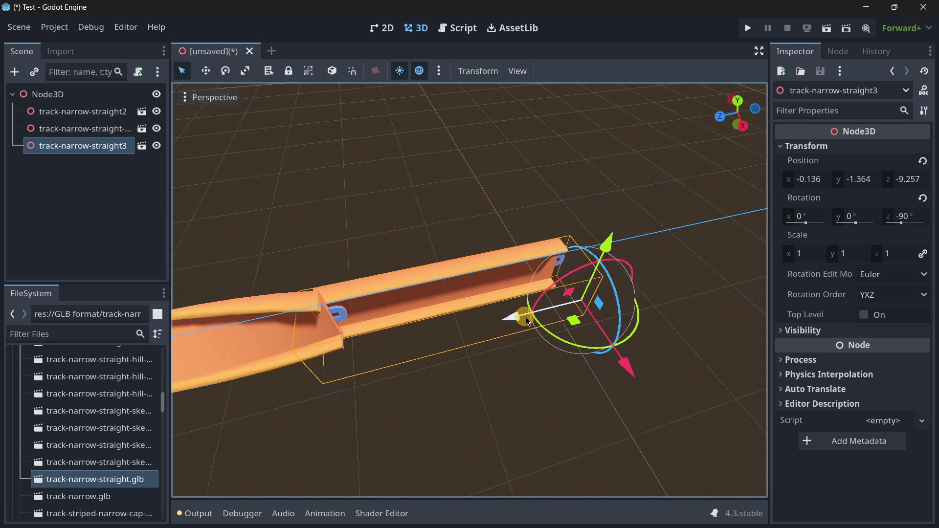
{"action": "left_click_drag", "start_coordinate": [622, 362], "coordinate": [622, 359]}
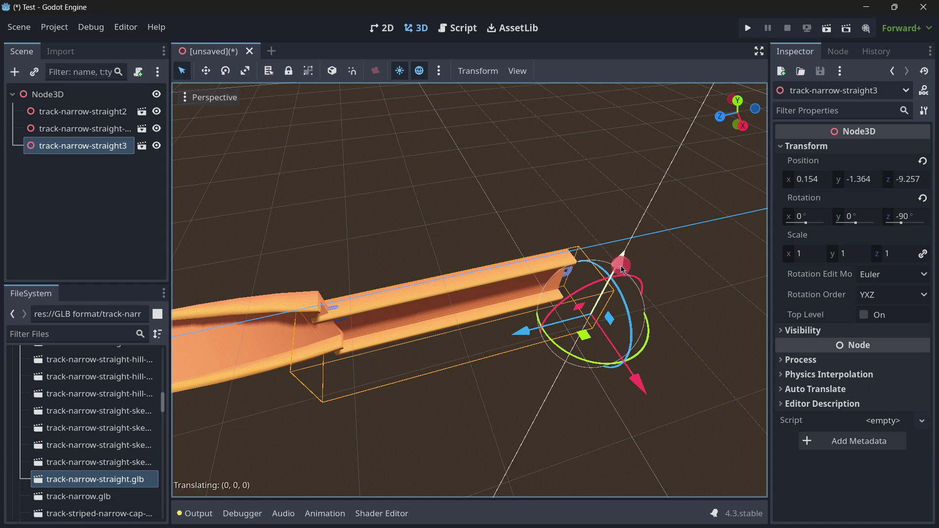
{"action": "left_click_drag", "start_coordinate": [621, 266], "coordinate": [605, 249]}
{"action": "left_click_drag", "start_coordinate": [526, 323], "coordinate": [550, 317]}
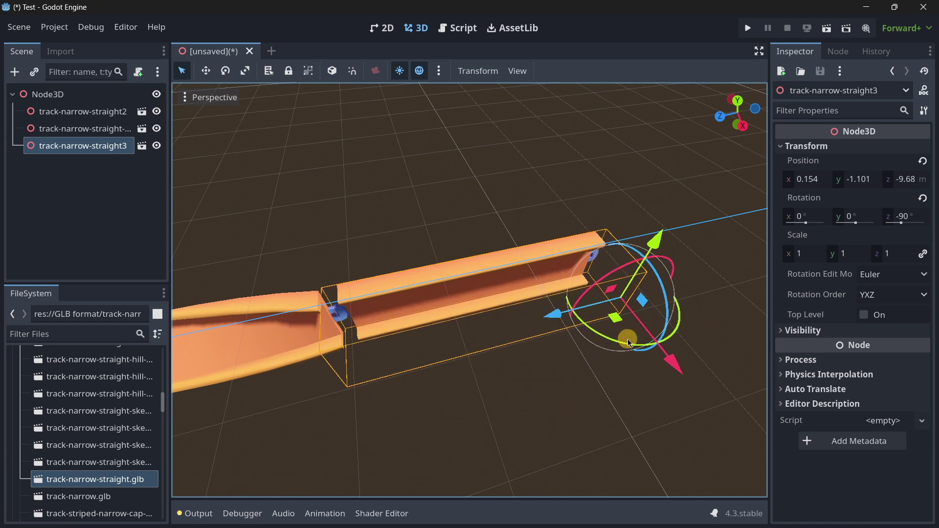
{"action": "left_click_drag", "start_coordinate": [673, 364], "coordinate": [677, 372]}
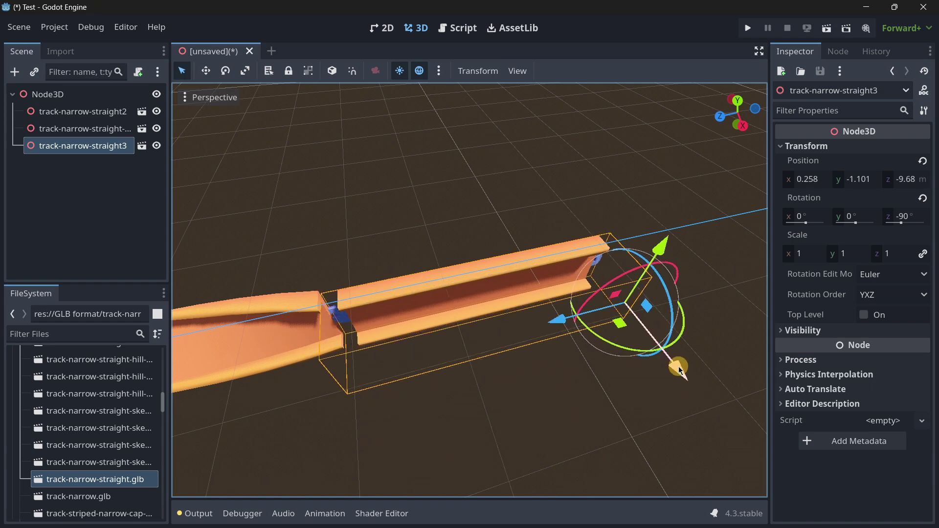
Close the remaining gap to the skewed track by moving the tilted piece to about y -1.034 and z -9.427
{"action": "right_click_drag", "start_coordinate": [534, 391], "coordinate": [475, 268]}
{"action": "right_click_drag", "start_coordinate": [591, 277], "coordinate": [469, 271]}
{"action": "left_click_drag", "start_coordinate": [600, 259], "coordinate": [583, 271]}
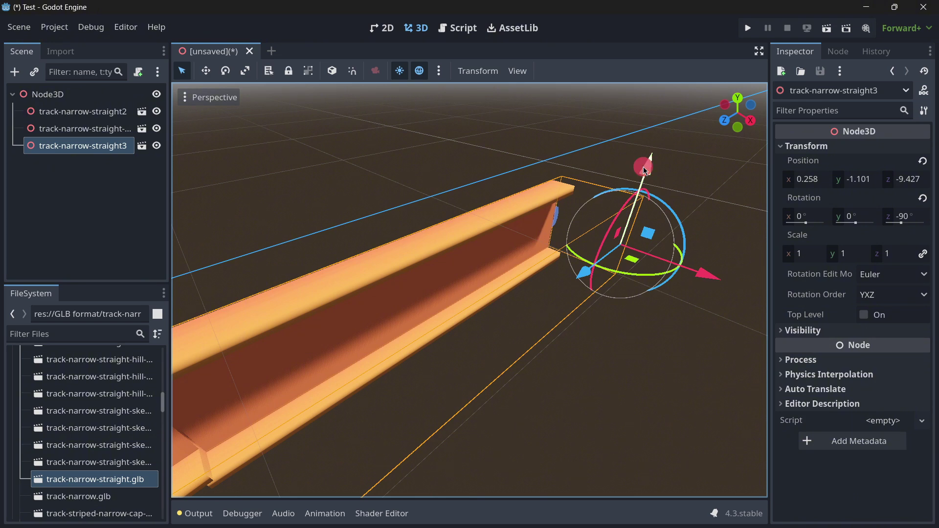
{"action": "left_click_drag", "start_coordinate": [643, 169], "coordinate": [645, 159]}
Examine the joints between the straight, skewed and tilted track pieces from several angles
{"action": "right_click_drag", "start_coordinate": [646, 159], "coordinate": [469, 271]}
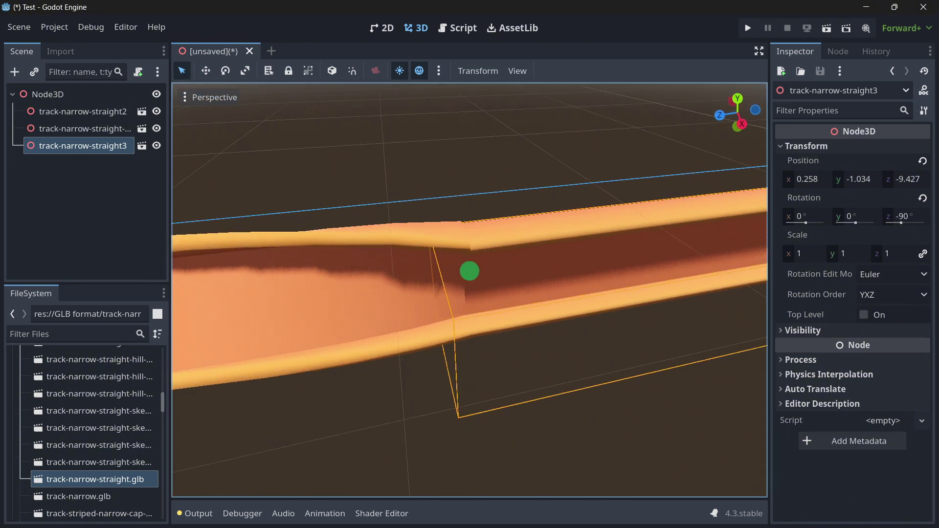
{"action": "middle_click_drag", "start_coordinate": [469, 270], "coordinate": [496, 216]}
{"action": "scroll", "coordinate": [520, 243], "scroll_direction": "down", "scroll_amount": 11}
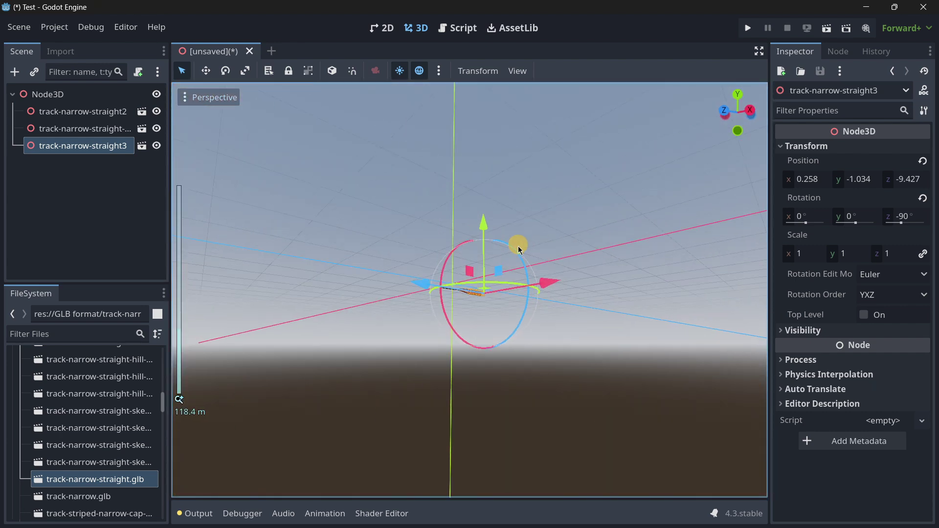
{"action": "scroll", "coordinate": [459, 261], "scroll_direction": "up", "scroll_amount": 10}
{"action": "right_click_drag", "start_coordinate": [459, 260], "coordinate": [469, 271]}
{"action": "middle_click_drag", "start_coordinate": [469, 270], "coordinate": [465, 295]}
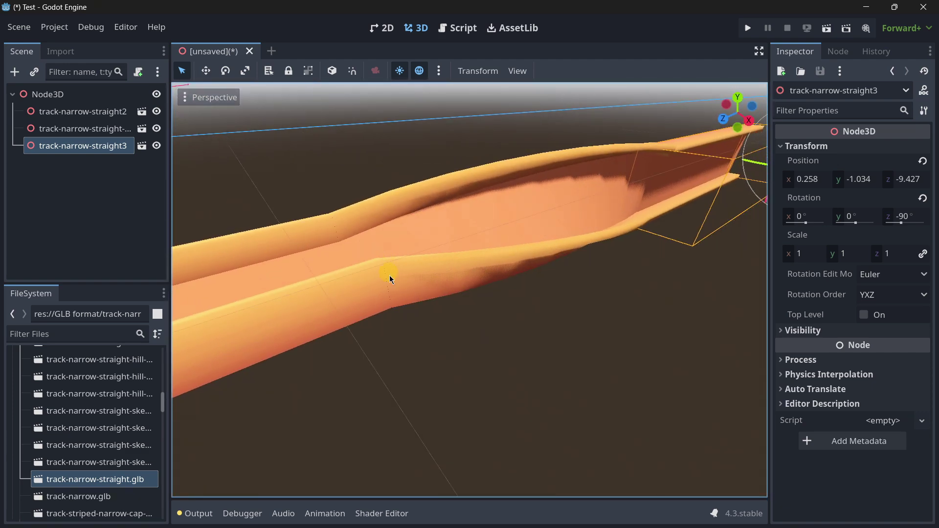
{"action": "middle_click_drag", "start_coordinate": [479, 267], "coordinate": [470, 271]}
{"action": "right_click_drag", "start_coordinate": [469, 271], "coordinate": [469, 271]}
{"action": "mouse_move", "coordinate": [469, 270]}
{"action": "middle_mouse_down"}
{"action": "mouse_move", "coordinate": [470, 329]}
{"action": "mouse_move", "coordinate": [469, 270]}
{"action": "middle_mouse_up"}
Delete the skewed track and track-narrow-straight3 from the scene, keeping only track-narrow-straight2
{"action": "left_click", "coordinate": [73, 133]}
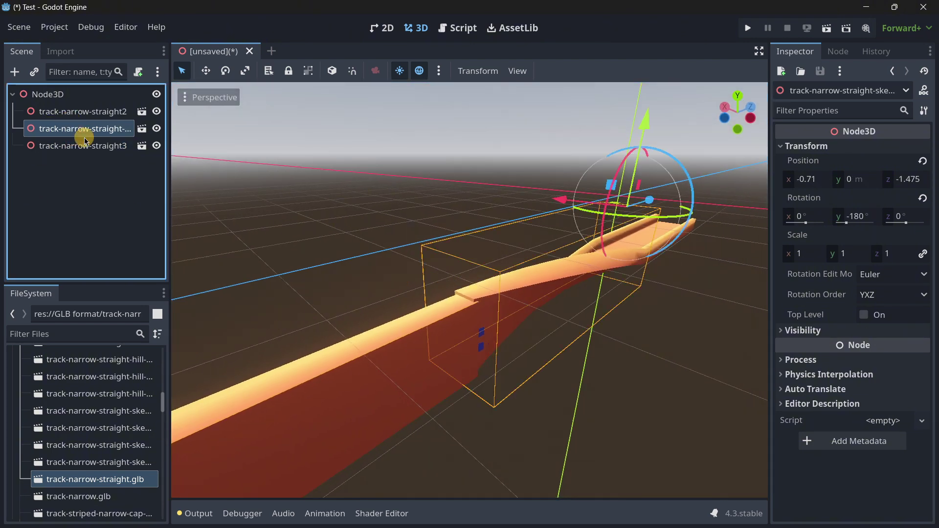
{"action": "left_click", "coordinate": [93, 145], "text": "shift"}
{"action": "key", "text": "Delete"}
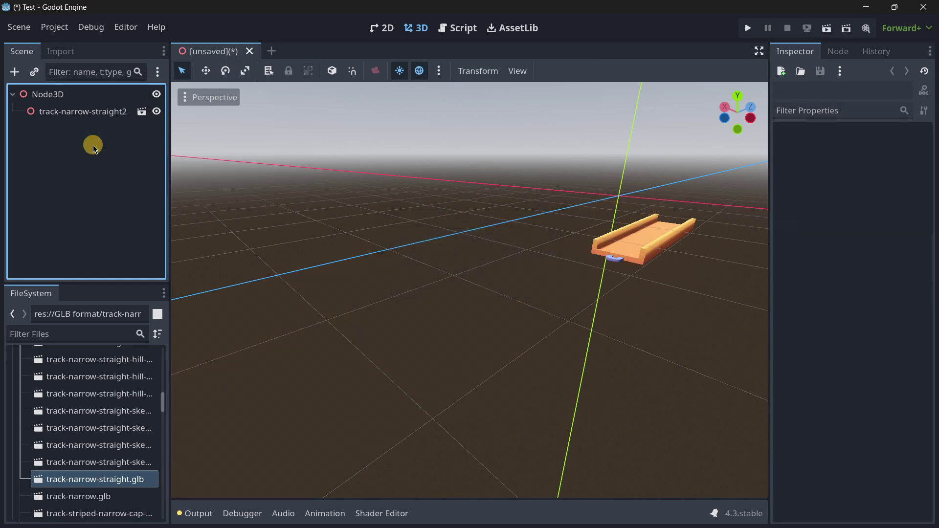
Select track-narrow-straight2 and turn on local space for its transforms
{"action": "right_click", "coordinate": [78, 113]}
{"action": "left_click", "coordinate": [51, 117]}
{"action": "middle_click_drag", "start_coordinate": [469, 271], "coordinate": [469, 270]}
{"action": "scroll", "coordinate": [301, 197], "scroll_direction": "down", "scroll_amount": 5}
{"action": "scroll", "coordinate": [333, 206], "scroll_direction": "down", "scroll_amount": 3}
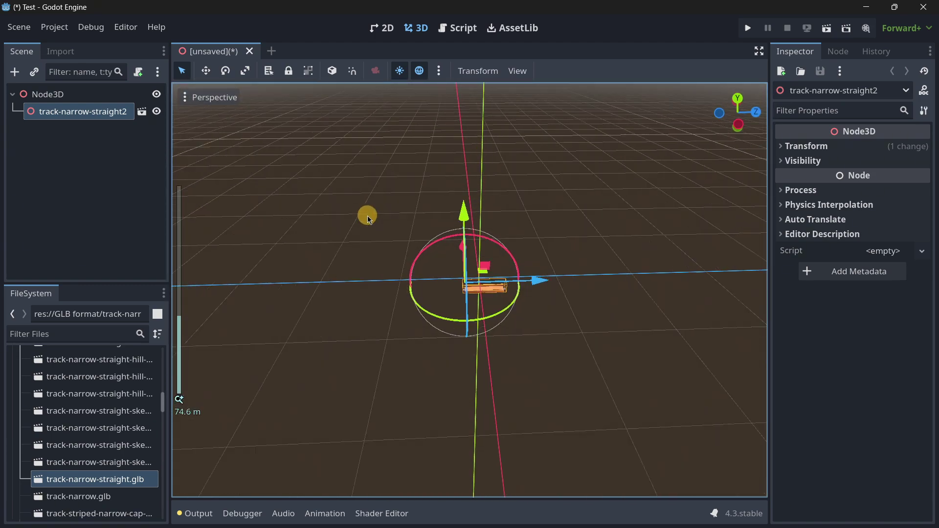
{"action": "scroll", "coordinate": [391, 220], "scroll_direction": "up", "scroll_amount": 8}
{"action": "scroll", "coordinate": [411, 223], "scroll_direction": "down", "scroll_amount": 6}
{"action": "key", "text": "t"}
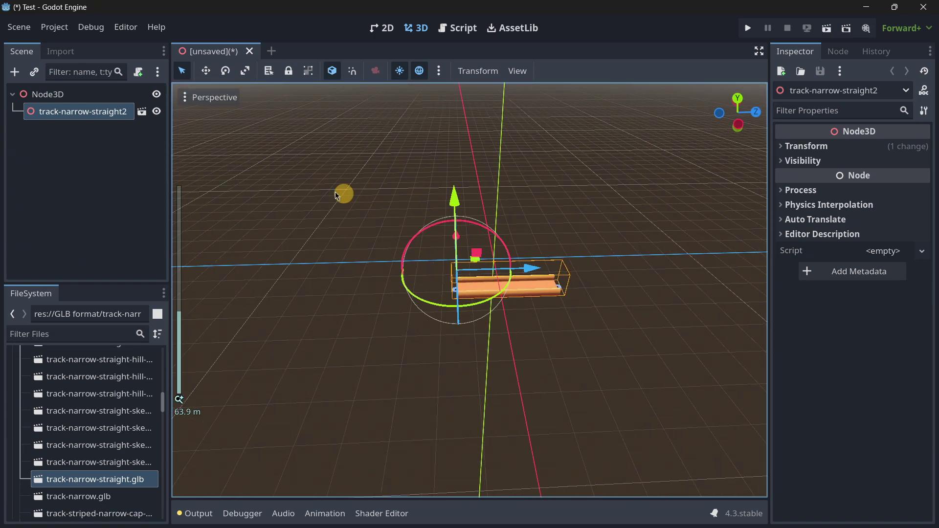
{"action": "left_click", "coordinate": [182, 71]}
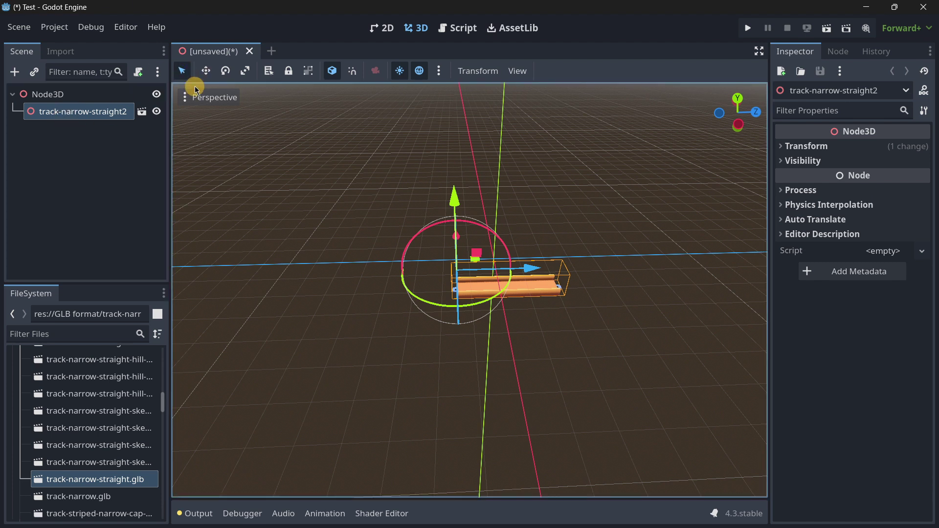
Try stretching the straight track along its Z axis, inspect its connector end, and undo the scaling
{"action": "left_click_drag", "start_coordinate": [458, 273], "coordinate": [462, 270]}
{"action": "key", "text": "ctrl+z"}
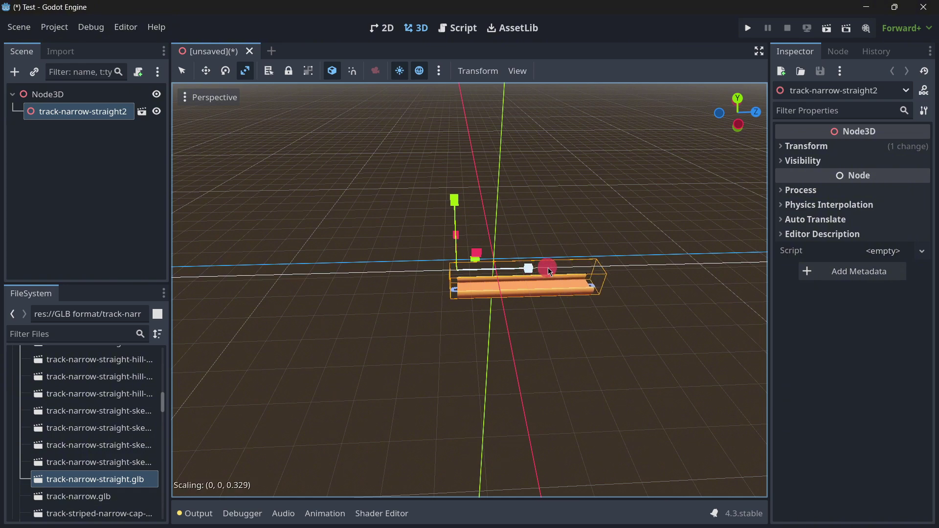
{"action": "left_click", "coordinate": [469, 270]}
{"action": "key", "text": "w"}
{"action": "right_click_drag", "start_coordinate": [521, 264], "coordinate": [468, 271]}
{"action": "middle_click_drag", "start_coordinate": [468, 271], "coordinate": [464, 286]}
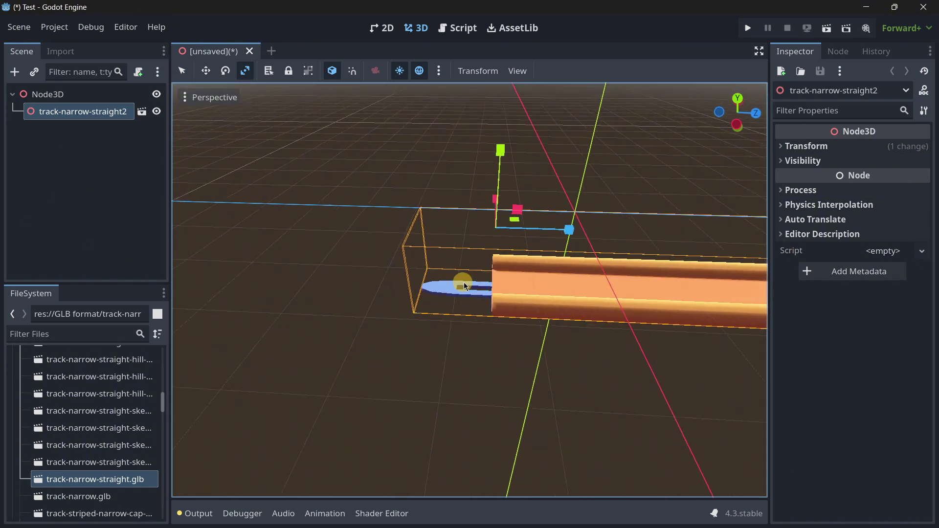
{"action": "key", "text": "ctrl+z"}
Duplicate the track-narrow-straight2 node
{"action": "scroll", "coordinate": [499, 272], "scroll_direction": "down", "scroll_amount": 5}
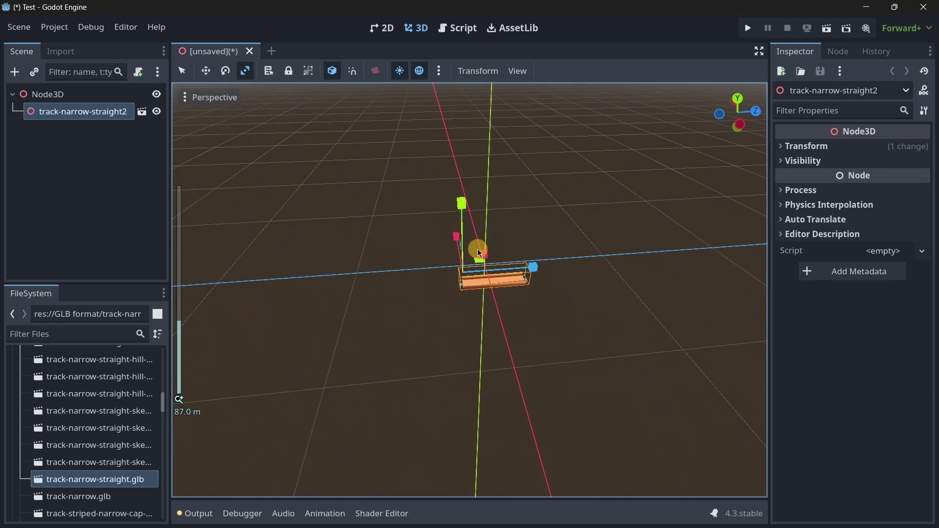
{"action": "left_click", "coordinate": [107, 117]}
{"action": "key", "text": "ctrl+d"}
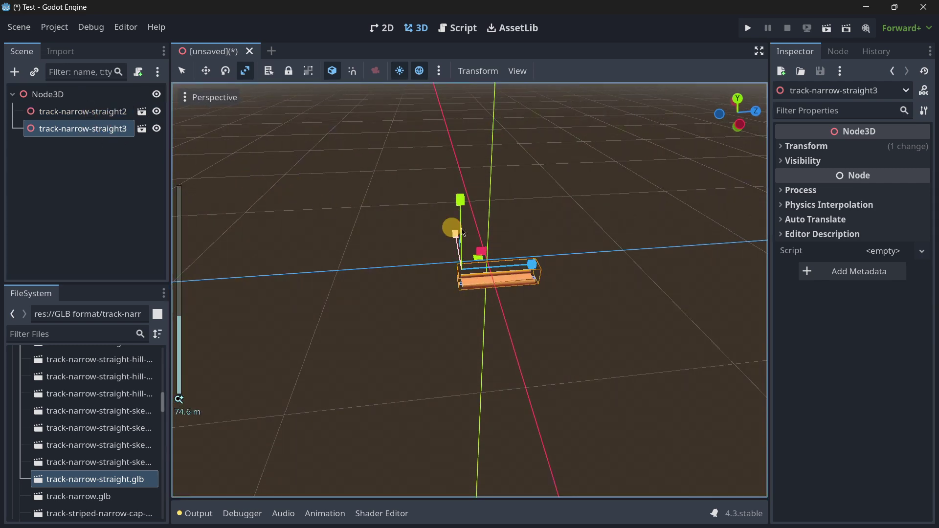
Try sliding the duplicated track about 4 m along negative Z without snapping, and undo the move
{"action": "left_click_drag", "start_coordinate": [529, 264], "coordinate": [460, 263]}
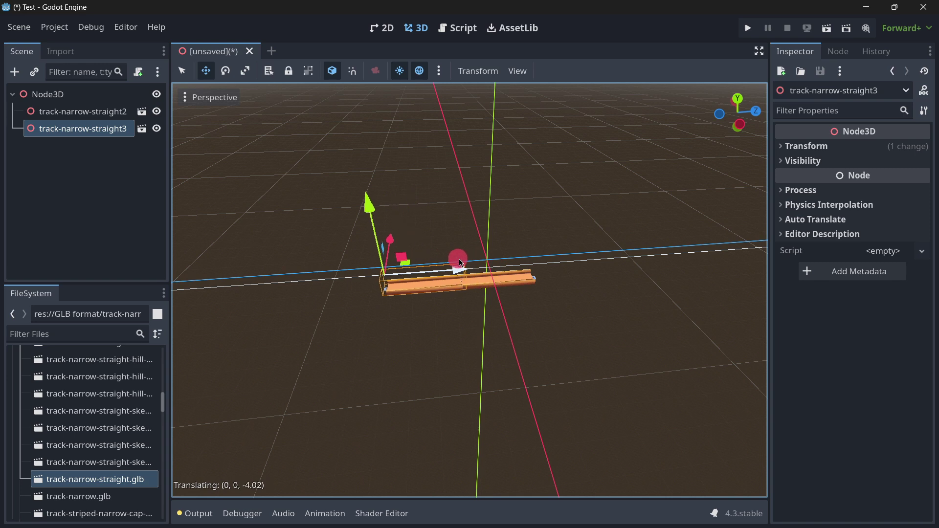
{"action": "right_click_drag", "start_coordinate": [463, 262], "coordinate": [469, 270]}
{"action": "key", "text": "w"}
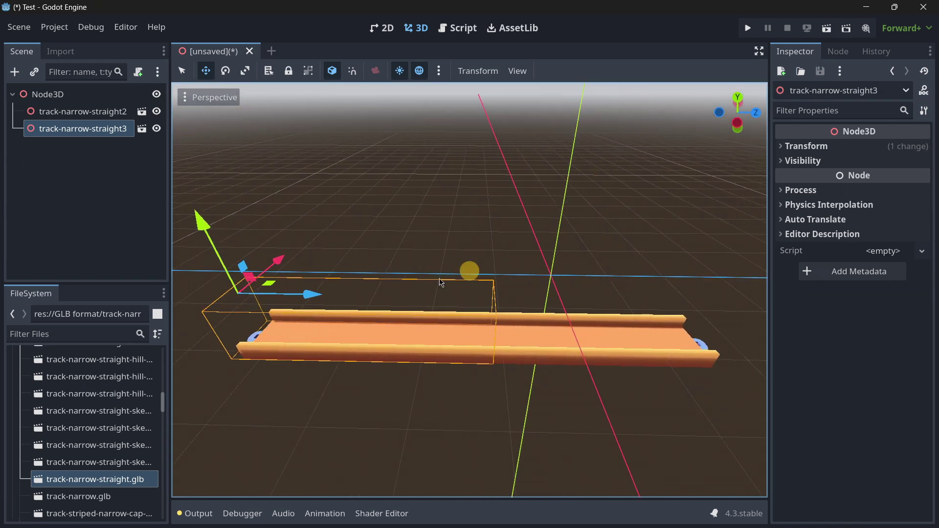
{"action": "key", "text": "ctrl+z"}
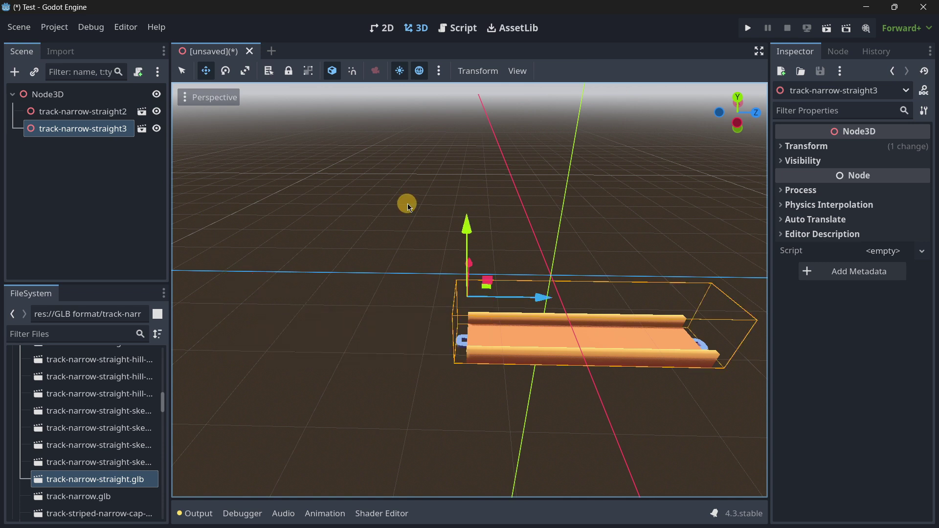
Enable snapping and move the duplicated track along negative Z until it meets the original track's end
{"action": "left_click", "coordinate": [349, 72]}
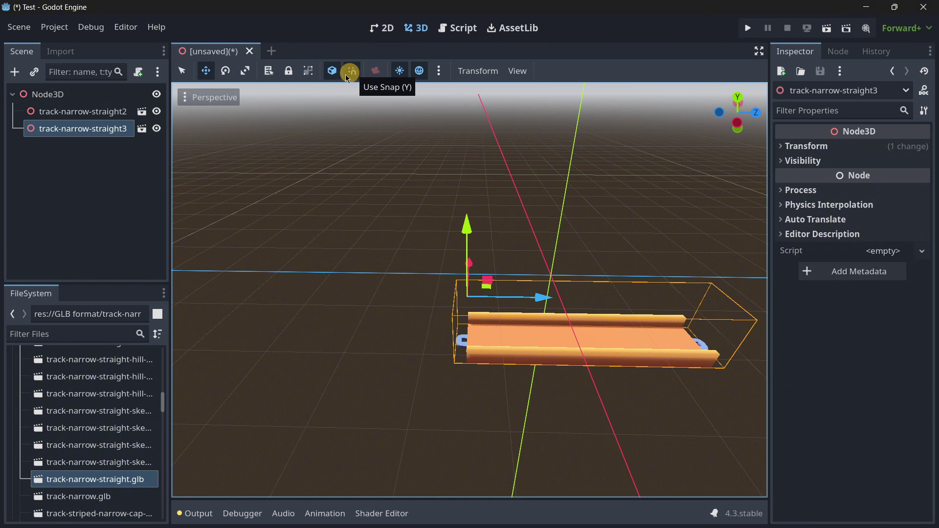
{"action": "left_click", "coordinate": [520, 318]}
{"action": "left_click_drag", "start_coordinate": [536, 301], "coordinate": [218, 301]}
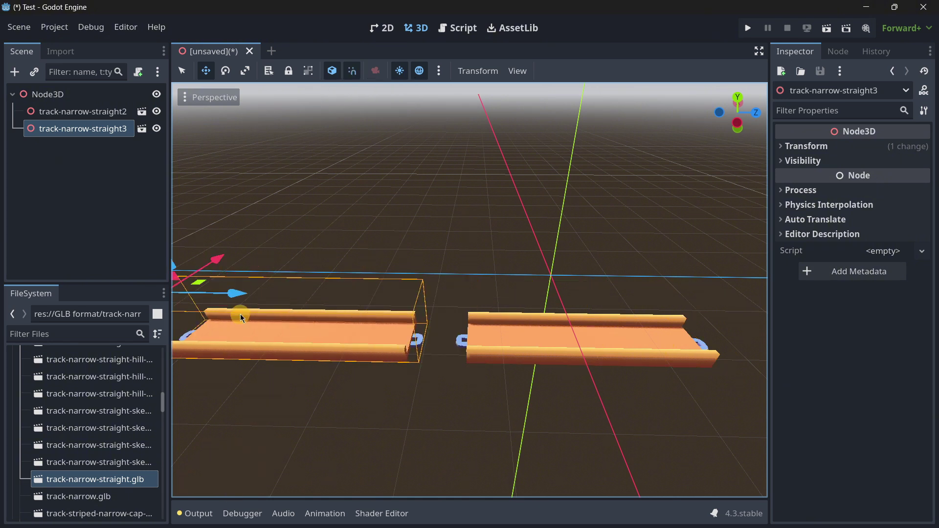
{"action": "left_click_drag", "start_coordinate": [263, 302], "coordinate": [299, 342]}
Review the translate, rotate and scale increments in the snap settings, and close the dialog
{"action": "left_click", "coordinate": [474, 73]}
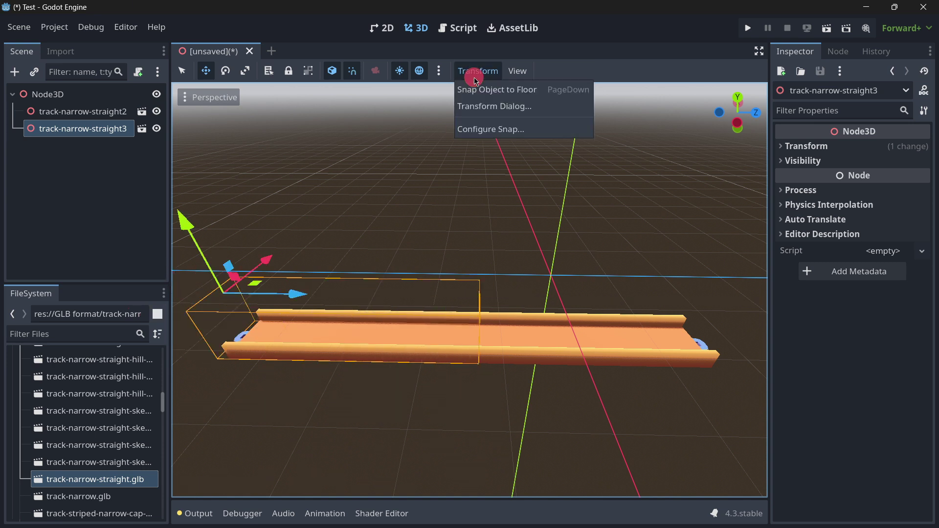
{"action": "left_click", "coordinate": [476, 129]}
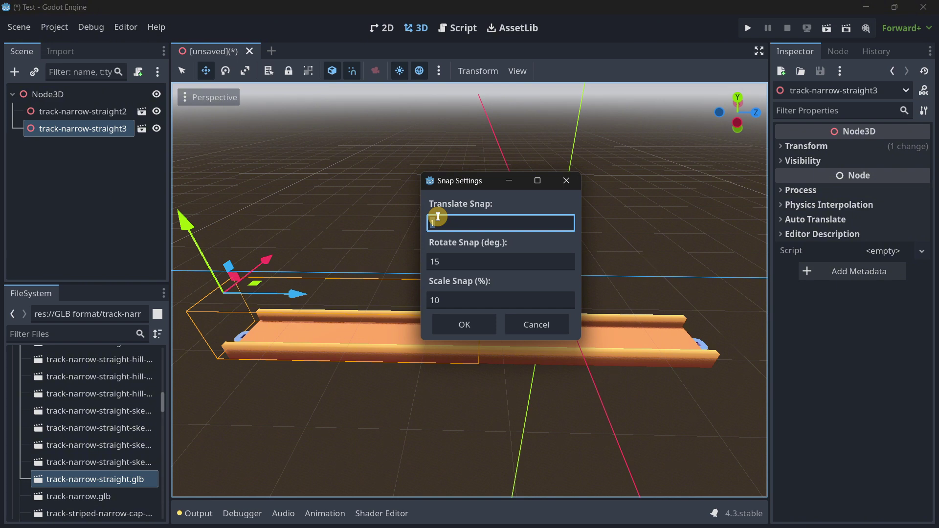
{"action": "left_click", "coordinate": [461, 338]}
{"action": "scroll", "coordinate": [382, 311], "scroll_direction": "down", "scroll_amount": 10}
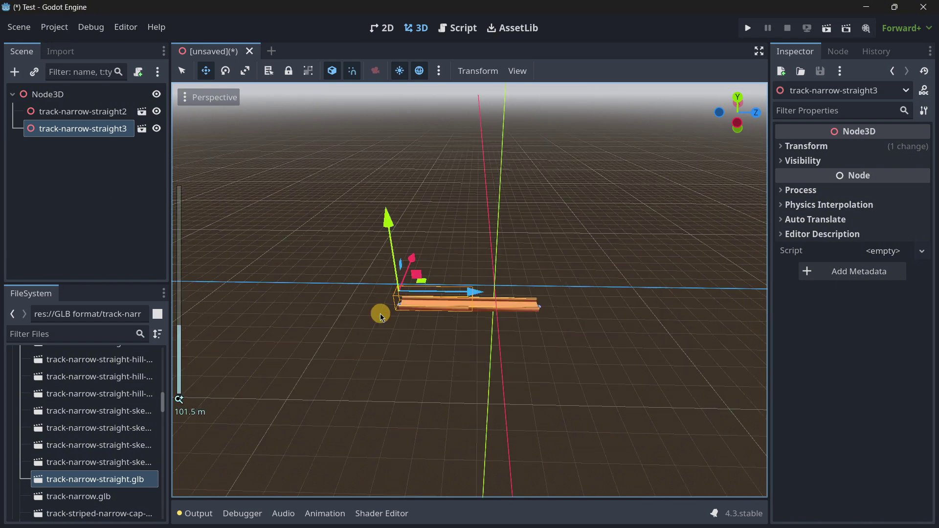
Slide the duplicated track away from the original along Z and set the translate snap increment to 0.5
{"action": "left_click_drag", "start_coordinate": [509, 296], "coordinate": [467, 266]}
{"action": "left_click", "coordinate": [478, 71]}
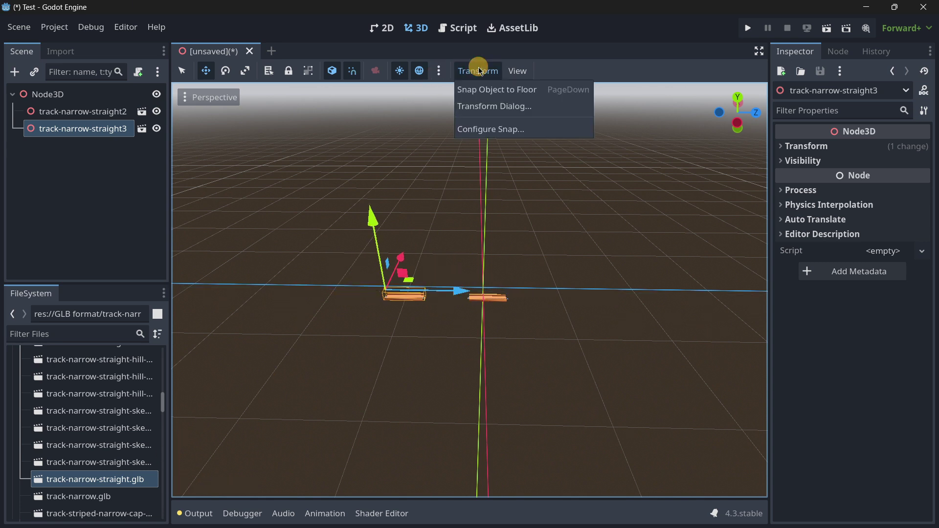
{"action": "left_click", "coordinate": [475, 131]}
{"action": "key", "text": "Home"}
{"action": "type", "text": "."}
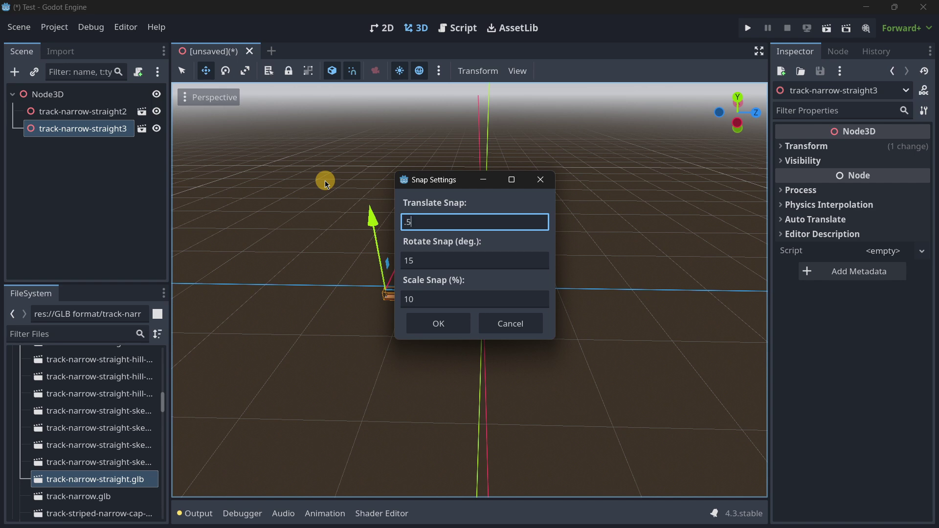
{"action": "left_click", "coordinate": [438, 323]}
Move the duplicated track along Z in 0.5 m increments until it meets the original track's end
{"action": "scroll", "coordinate": [430, 274], "scroll_direction": "up", "scroll_amount": 6}
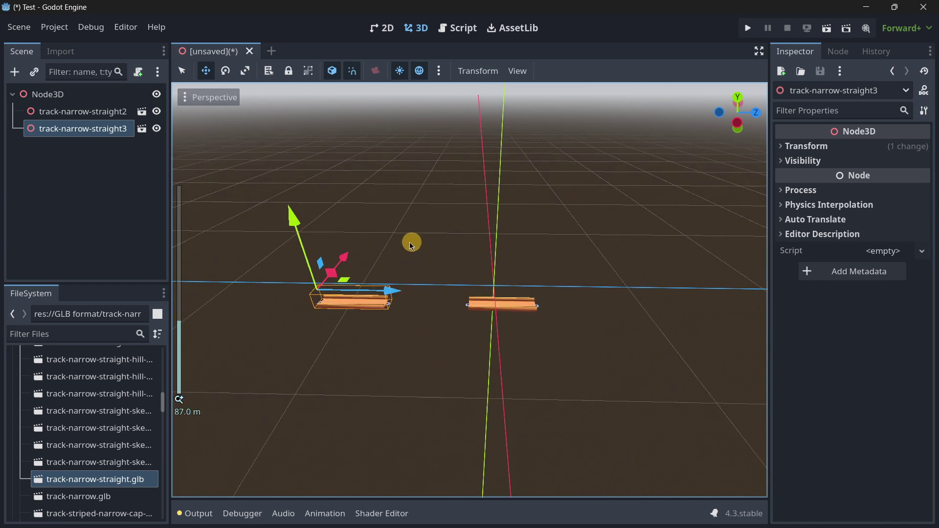
{"action": "middle_click_drag", "start_coordinate": [460, 257], "coordinate": [458, 261]}
{"action": "left_click_drag", "start_coordinate": [287, 174], "coordinate": [460, 253]}
{"action": "middle_click_drag", "start_coordinate": [460, 253], "coordinate": [469, 271]}
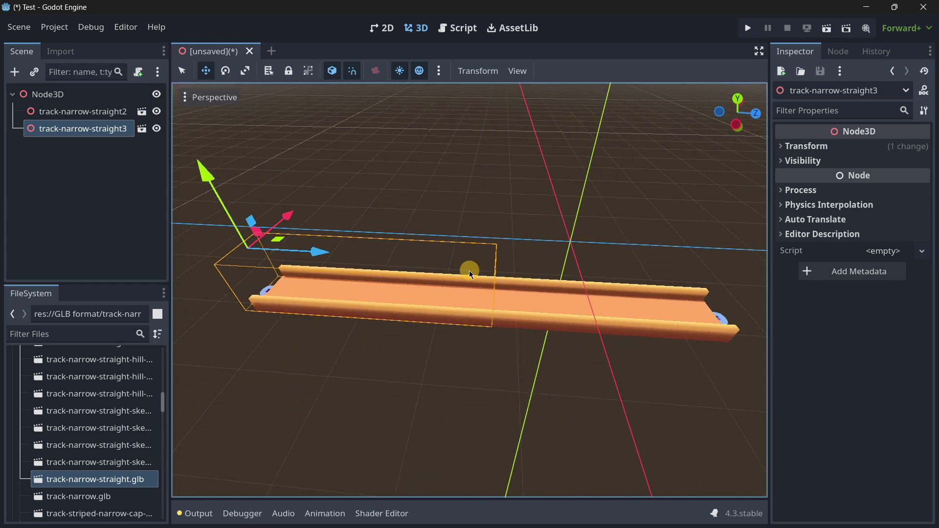
{"action": "scroll", "coordinate": [349, 230], "scroll_direction": "down", "scroll_amount": 13}
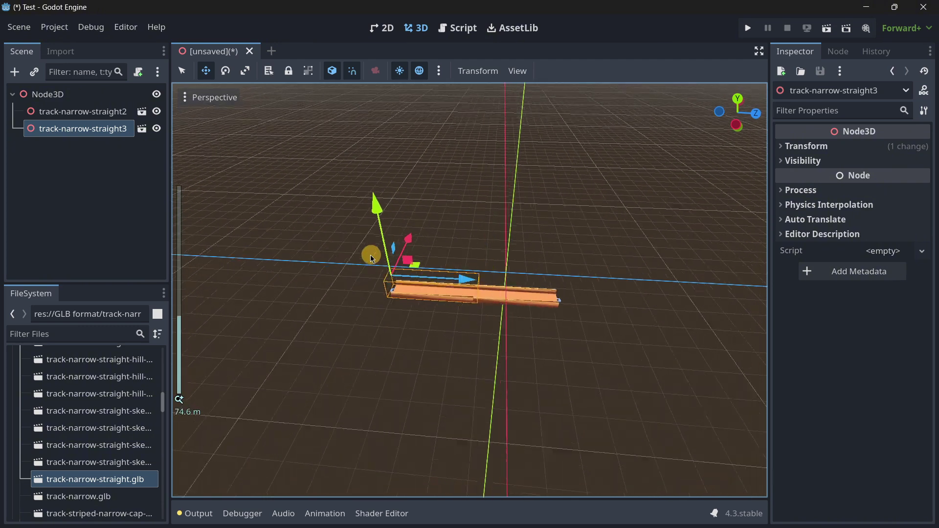
{"action": "scroll", "coordinate": [370, 255], "scroll_direction": "up", "scroll_amount": 13}
Add a track-narrow-straight-hill piece from the project files and position it near the free end of the straight tracks
{"action": "left_click_drag", "start_coordinate": [69, 496], "coordinate": [196, 365]}
{"action": "scroll", "coordinate": [80, 446], "scroll_direction": "up", "scroll_amount": 5}
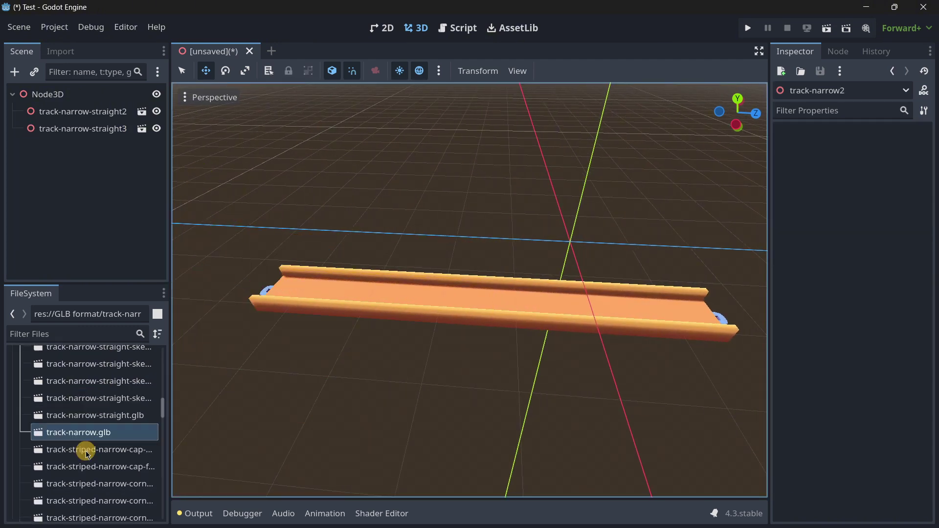
{"action": "left_click_drag", "start_coordinate": [107, 454], "coordinate": [371, 226]}
{"action": "right_click_drag", "start_coordinate": [370, 226], "coordinate": [469, 271]}
{"action": "middle_click_drag", "start_coordinate": [469, 272], "coordinate": [242, 277]}
{"action": "left_click_drag", "start_coordinate": [328, 273], "coordinate": [403, 148]}
{"action": "key", "text": "a"}
{"action": "right_click_drag", "start_coordinate": [362, 100], "coordinate": [470, 272]}
{"action": "middle_click_drag", "start_coordinate": [469, 271], "coordinate": [329, 266]}
{"action": "mouse_move", "coordinate": [467, 271]}
{"action": "left_mouse_down"}
{"action": "mouse_move", "coordinate": [436, 285]}
{"action": "mouse_move", "coordinate": [478, 286]}
{"action": "left_mouse_up"}
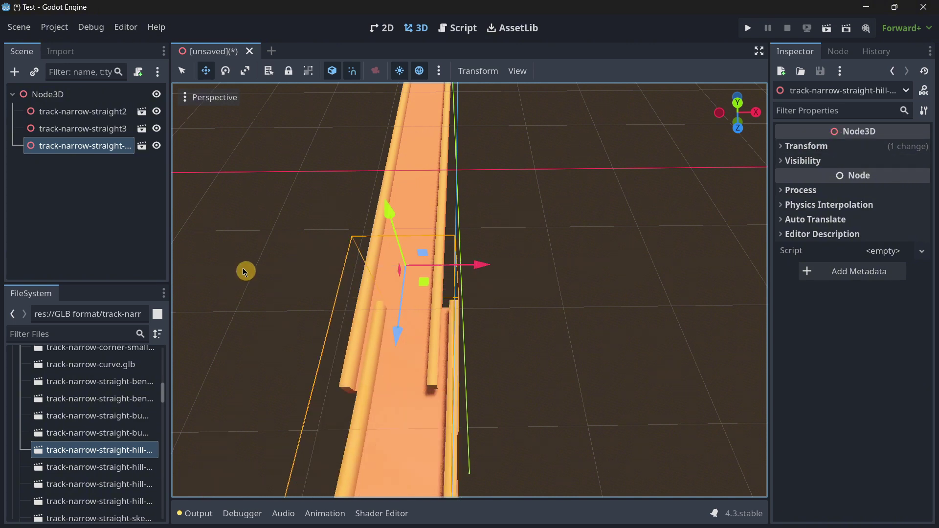
Check the transform positions of track-narrow-straight2 and track-narrow-straight3
{"action": "left_click", "coordinate": [97, 133]}
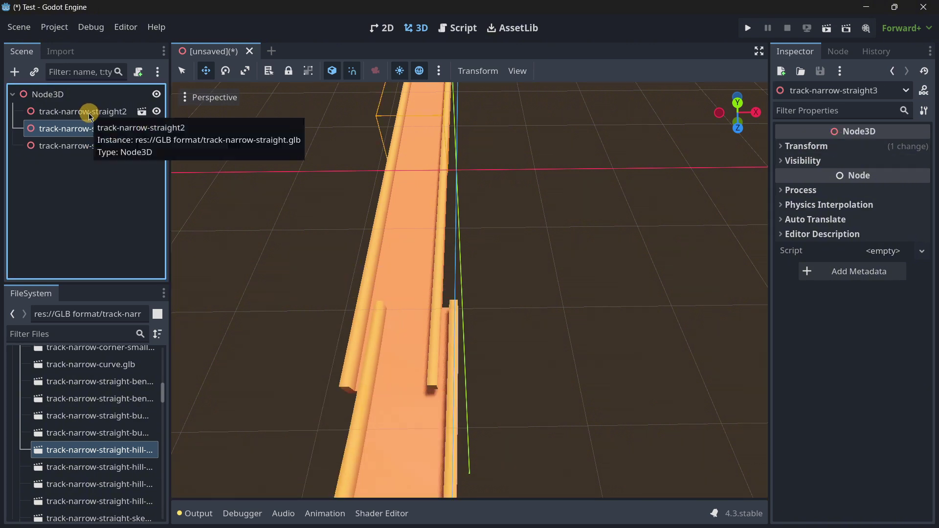
{"action": "left_click", "coordinate": [89, 113]}
{"action": "left_click", "coordinate": [797, 147]}
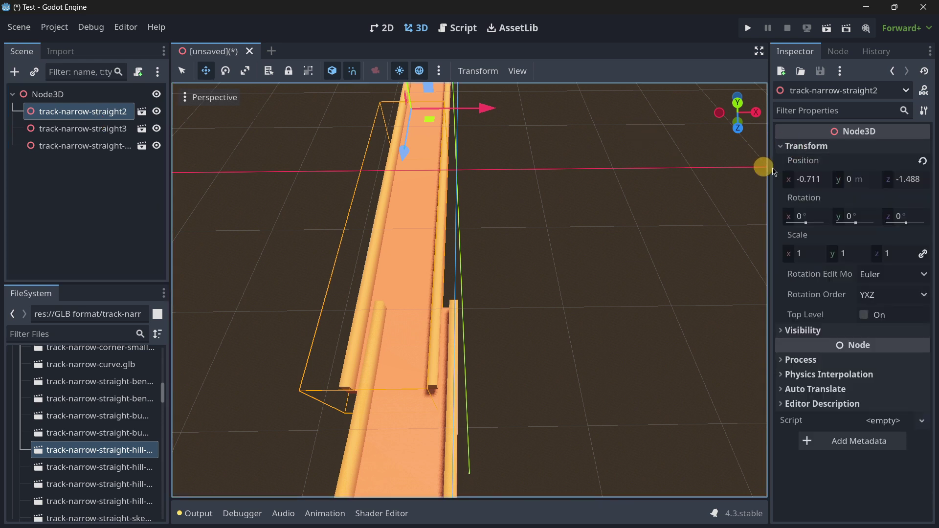
{"action": "left_click", "coordinate": [89, 133]}
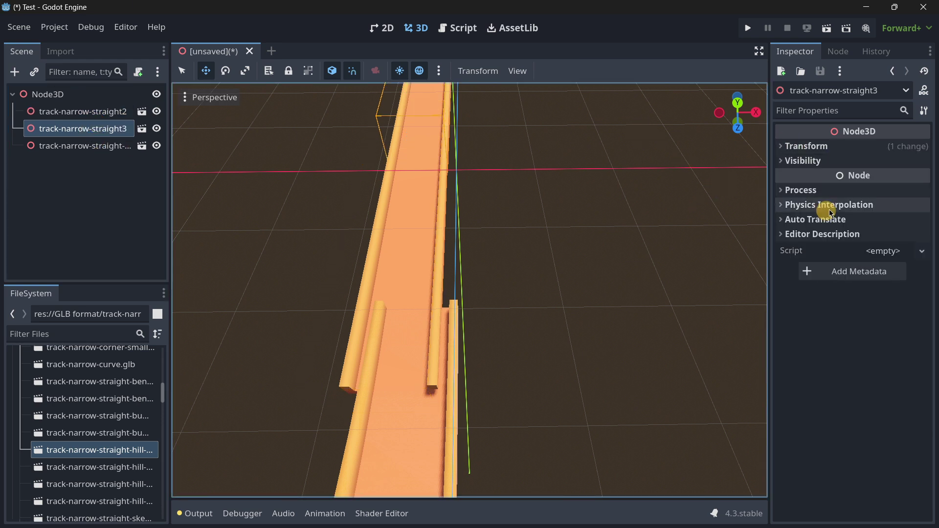
{"action": "left_click", "coordinate": [836, 148]}
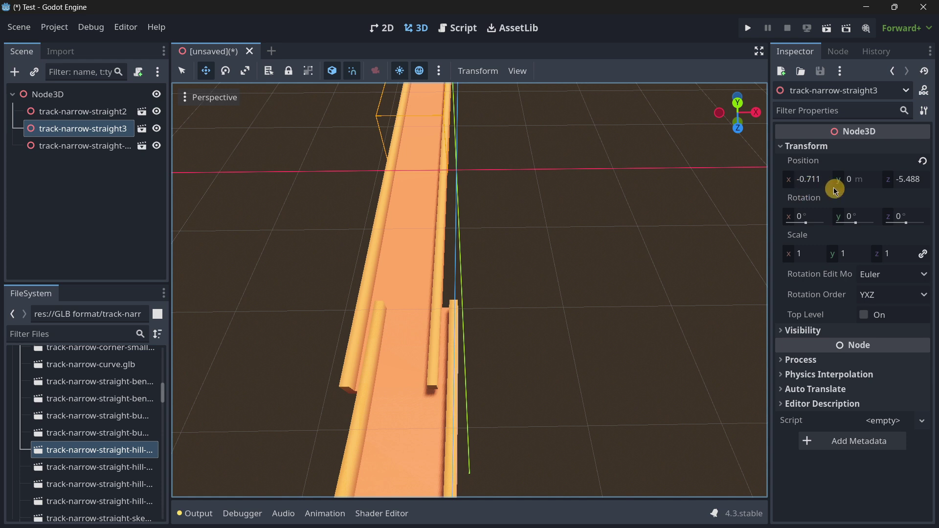
Set the X position of both straight track nodes to 0
{"action": "left_click", "coordinate": [97, 112], "text": "ctrl"}
{"action": "left_click", "coordinate": [802, 147]}
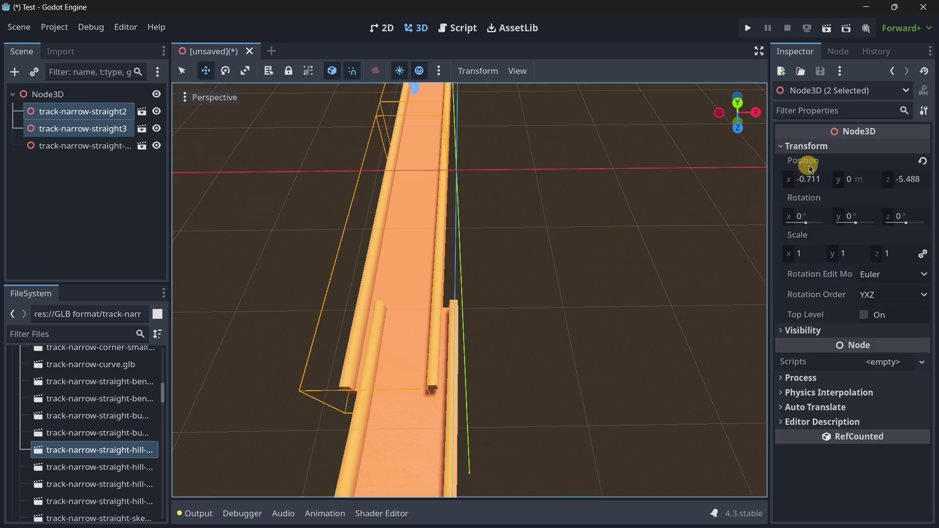
{"action": "left_click", "coordinate": [814, 179]}
{"action": "type", "text": "0"}
{"action": "key", "text": "Return"}
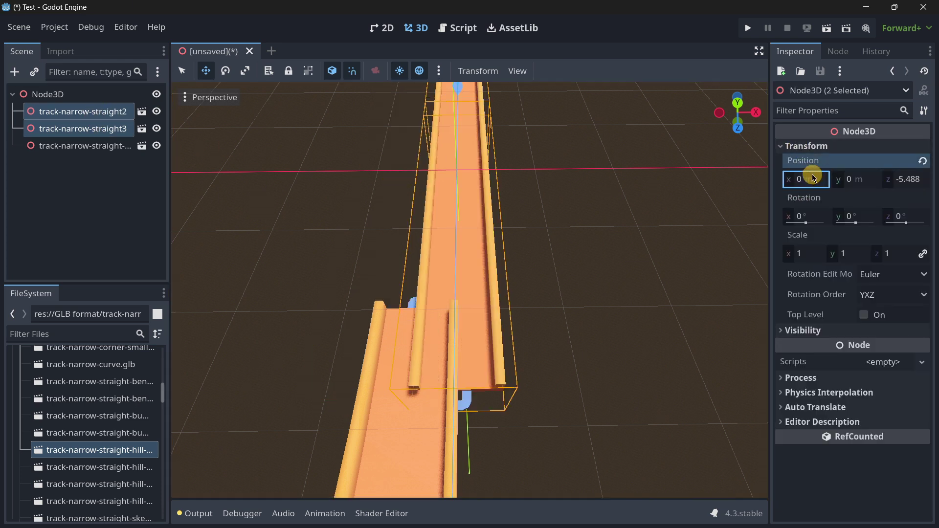
Reset the hill track's position to the default
{"action": "left_click", "coordinate": [85, 145]}
{"action": "left_click", "coordinate": [816, 146]}
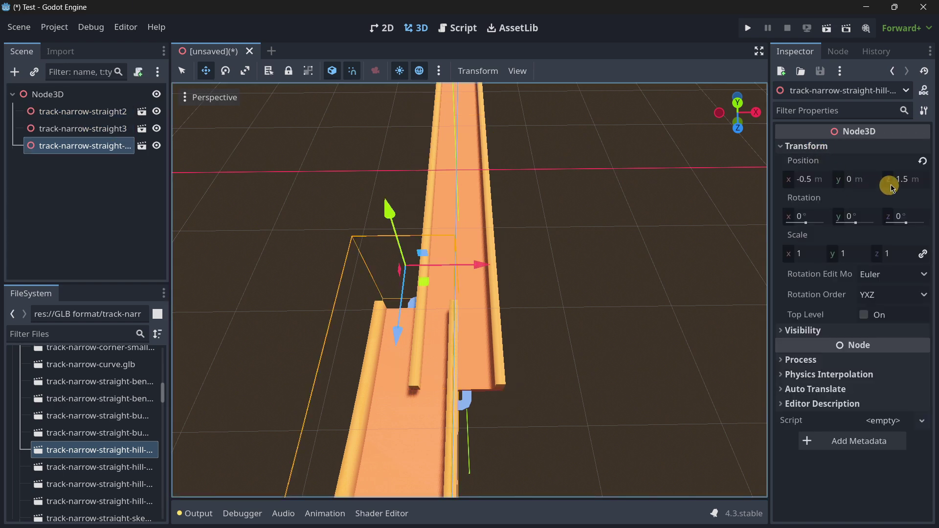
{"action": "left_click", "coordinate": [923, 162]}
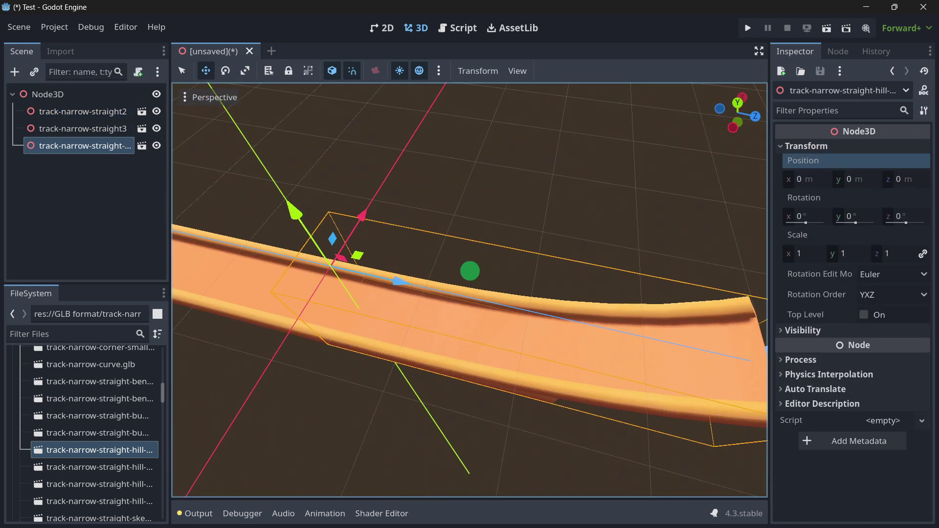
Move the hill track along positive Z to 2.5 m so it continues from the straight tracks
{"action": "right_click_drag", "start_coordinate": [470, 271], "coordinate": [468, 271]}
{"action": "key", "text": "s"}
{"action": "key", "text": "a"}
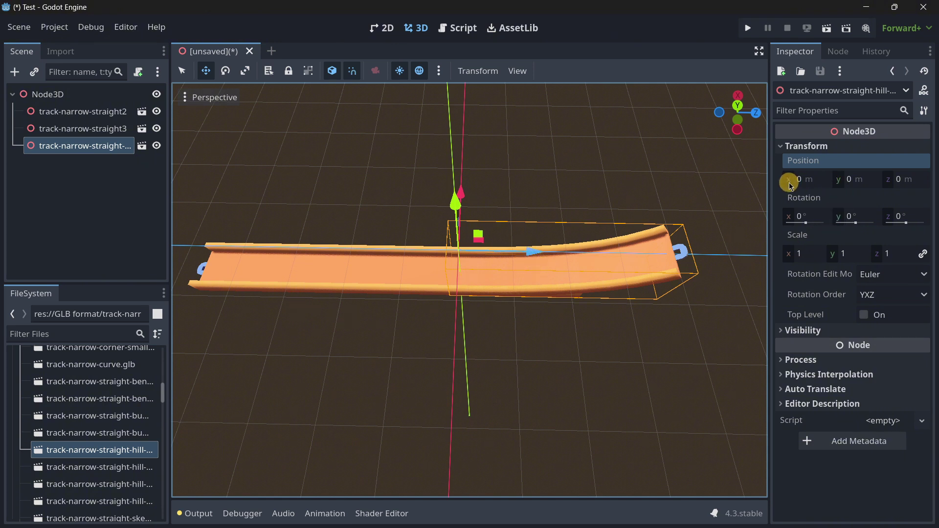
{"action": "left_click_drag", "start_coordinate": [529, 255], "coordinate": [656, 248]}
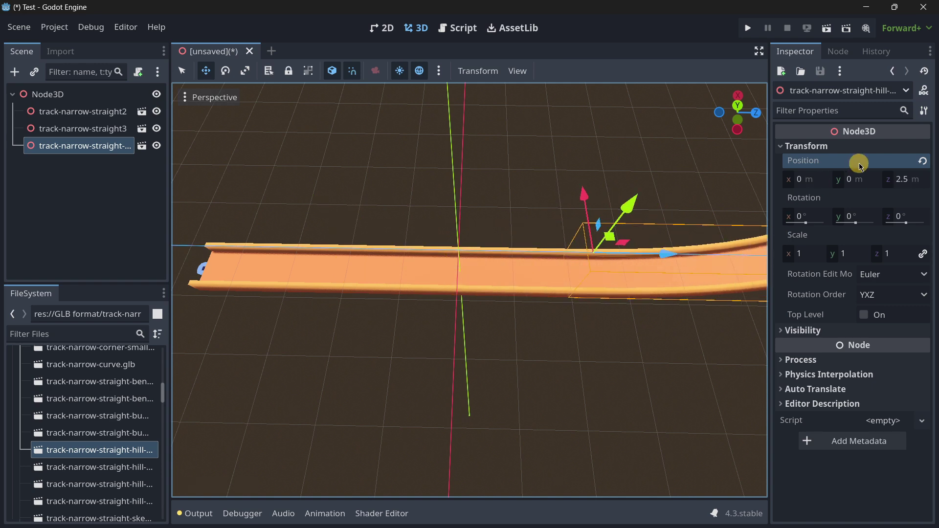
Place a track-narrow-straight-bump-down piece beside the assembled track and check its transform values
{"action": "middle_click_drag", "start_coordinate": [207, 327], "coordinate": [469, 270]}
{"action": "left_click_drag", "start_coordinate": [120, 415], "coordinate": [256, 286]}
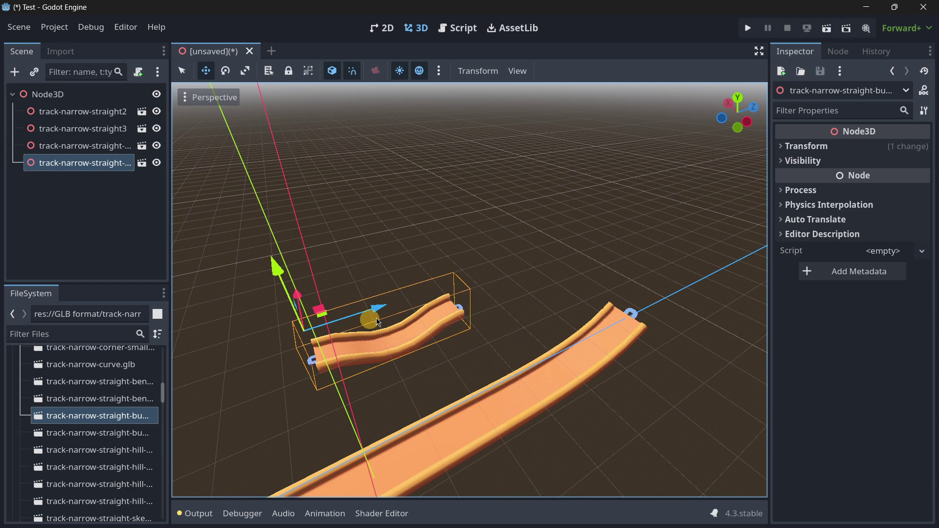
{"action": "left_click", "coordinate": [807, 160]}
{"action": "left_click", "coordinate": [807, 147]}
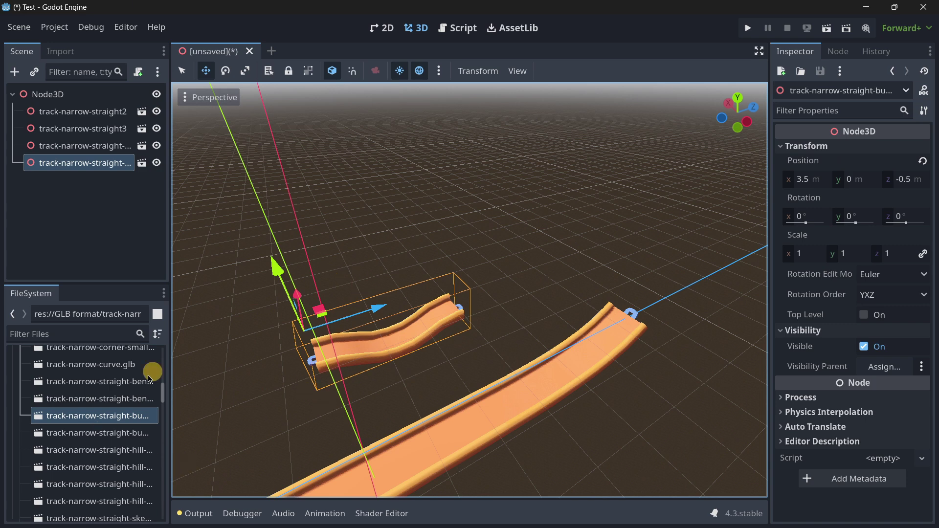
Delete the bump-down track placed beside the assembled track
{"action": "left_click", "coordinate": [59, 158]}
{"action": "key", "text": "Delete"}
{"action": "key", "text": "Return"}
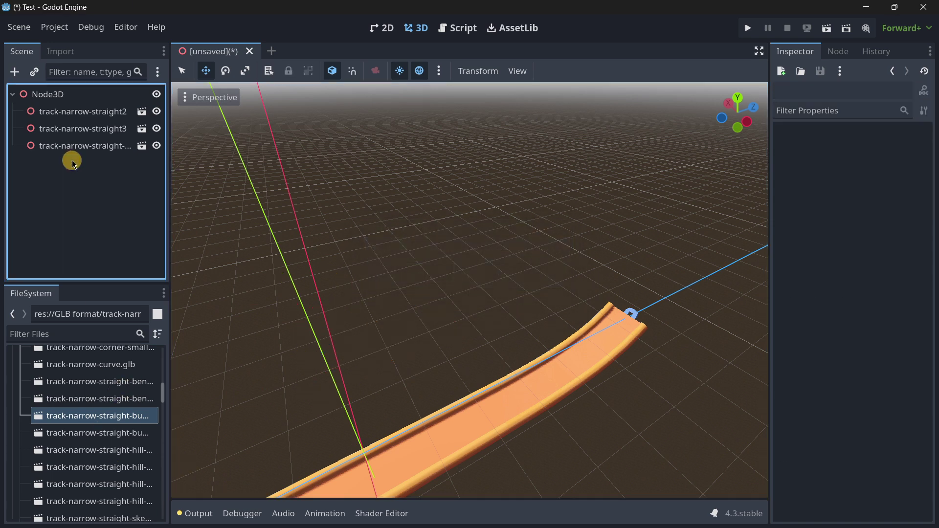
Try placing a bump-down track without snapping, enabling snapping and moving it over the assembled track, and check its position
{"action": "left_click_drag", "start_coordinate": [76, 417], "coordinate": [343, 291]}
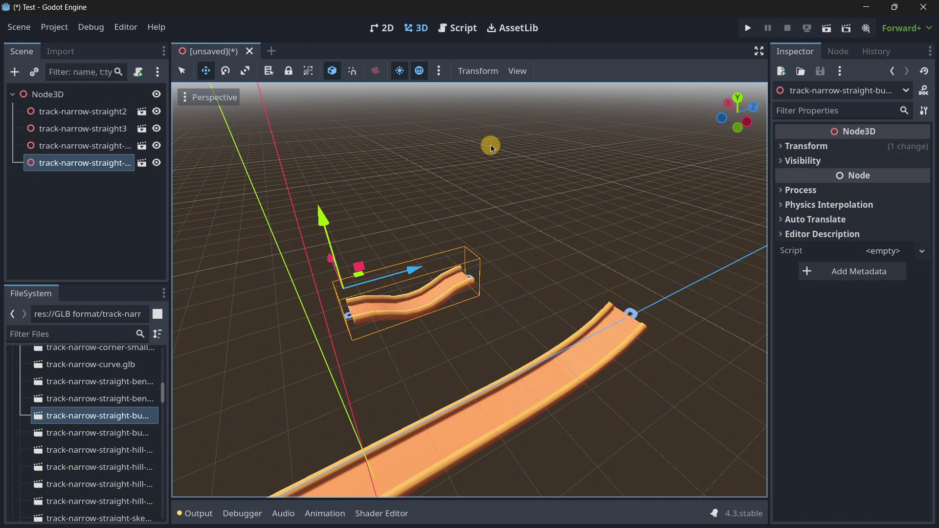
{"action": "left_click", "coordinate": [353, 73]}
{"action": "left_click_drag", "start_coordinate": [334, 268], "coordinate": [390, 364]}
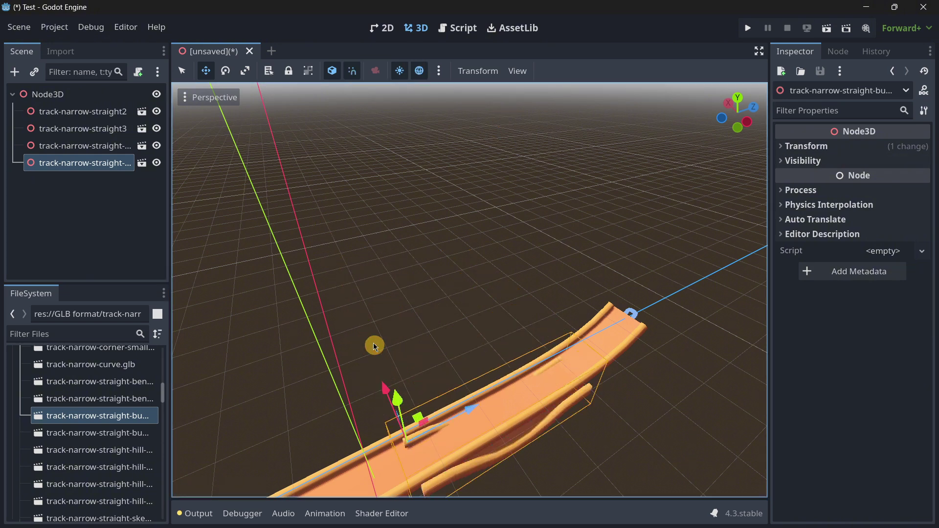
{"action": "middle_click_drag", "start_coordinate": [374, 345], "coordinate": [506, 265]}
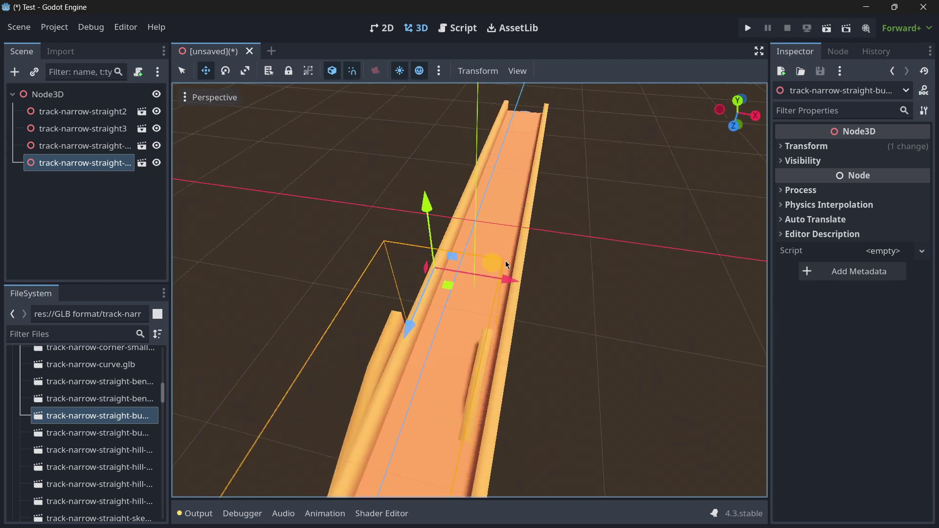
{"action": "left_click", "coordinate": [835, 144]}
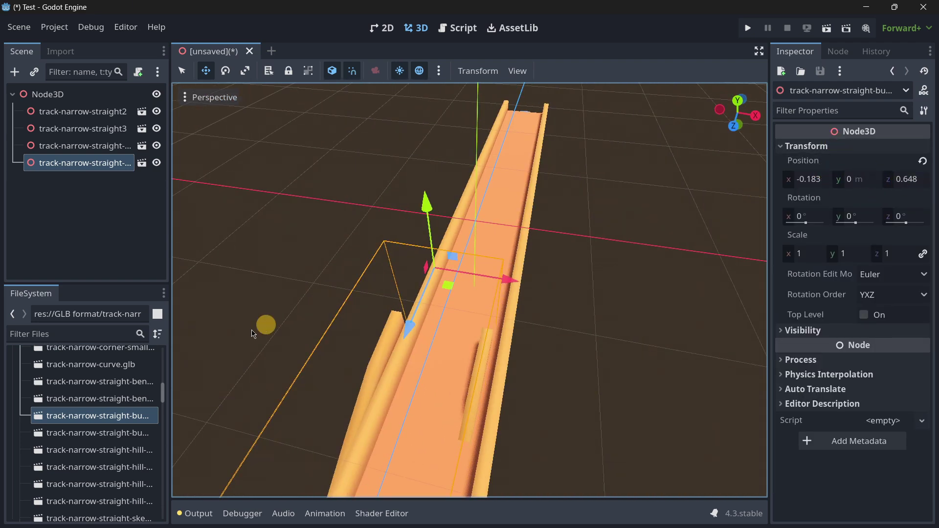
Delete the bump-down track that overlaps the assembled track
{"action": "left_click", "coordinate": [83, 164]}
{"action": "key", "text": "Delete"}
{"action": "key", "text": "Return"}
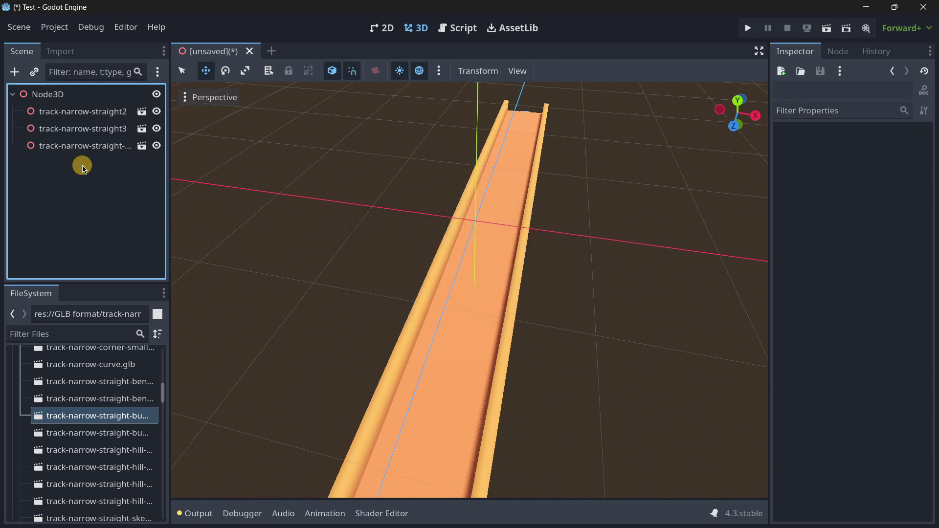
Place a track-narrow-straight-bump-down piece beside the assembled track with snapping enabled
{"action": "scroll", "coordinate": [335, 174], "scroll_direction": "down", "scroll_amount": 10}
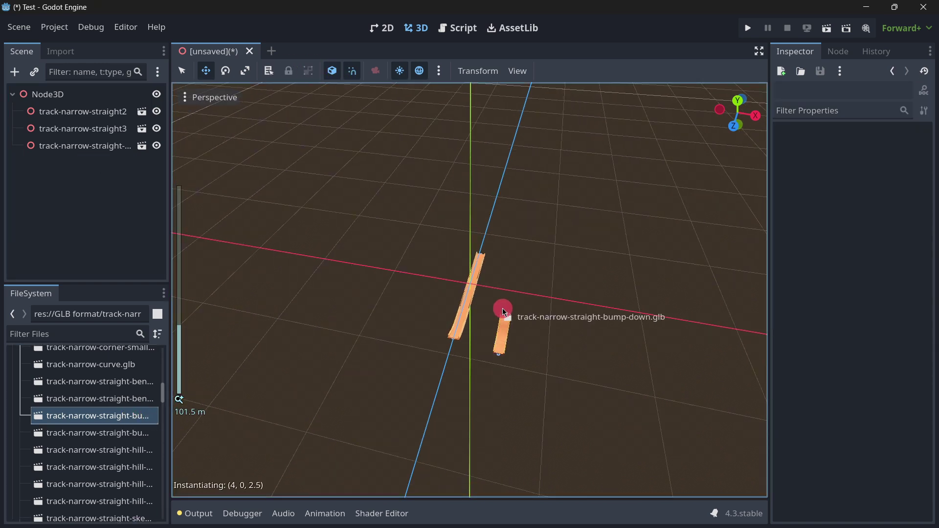
{"action": "left_click_drag", "start_coordinate": [438, 296], "coordinate": [439, 296]}
{"action": "scroll", "coordinate": [438, 296], "scroll_direction": "up", "scroll_amount": 6}
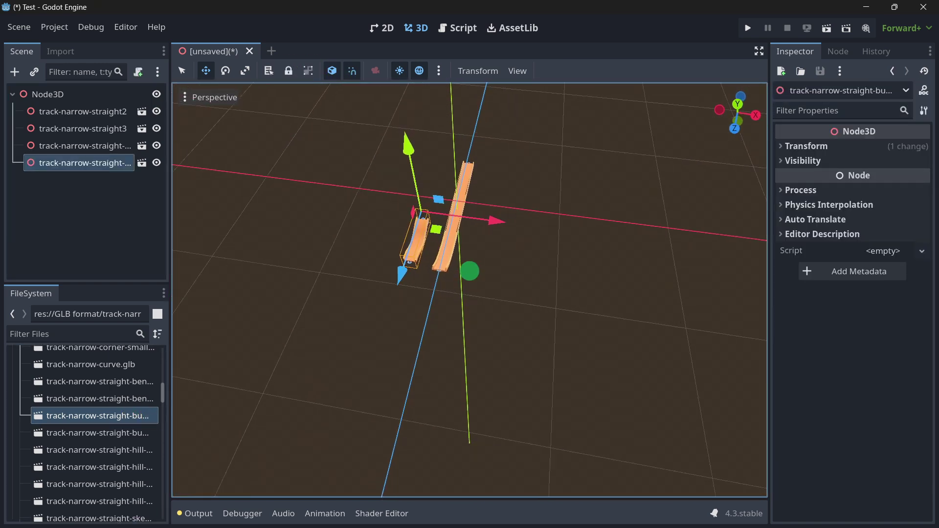
{"action": "key", "text": "w"}
{"action": "right_click_drag", "start_coordinate": [469, 270], "coordinate": [470, 271]}
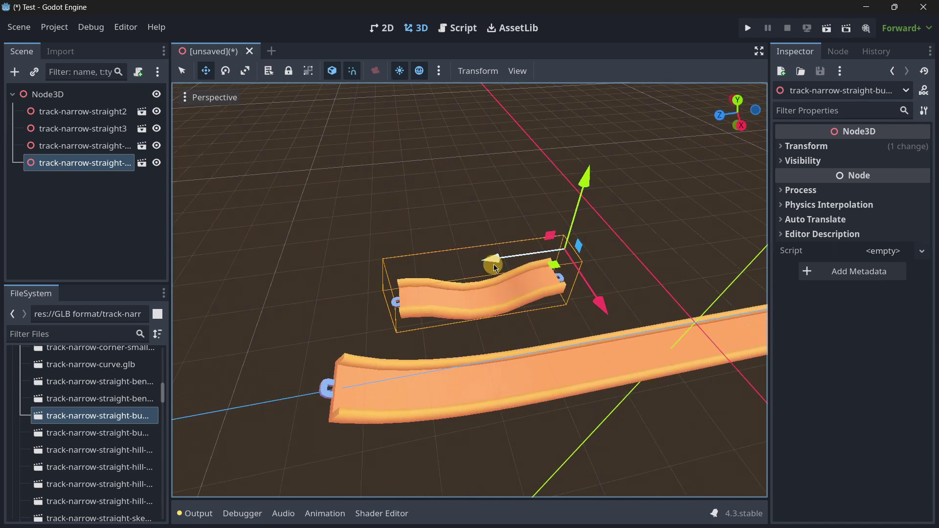
Move the bump-down track with snapping until its start meets the raised end of the hill track
{"action": "left_click_drag", "start_coordinate": [492, 264], "coordinate": [357, 445]}
{"action": "middle_click_drag", "start_coordinate": [357, 445], "coordinate": [470, 271]}
{"action": "right_click_drag", "start_coordinate": [469, 271], "coordinate": [469, 270]}
{"action": "left_click_drag", "start_coordinate": [409, 286], "coordinate": [400, 242]}
{"action": "right_click_drag", "start_coordinate": [400, 243], "coordinate": [469, 272]}
{"action": "middle_click_drag", "start_coordinate": [469, 271], "coordinate": [398, 317]}
{"action": "left_click_drag", "start_coordinate": [439, 265], "coordinate": [439, 292]}
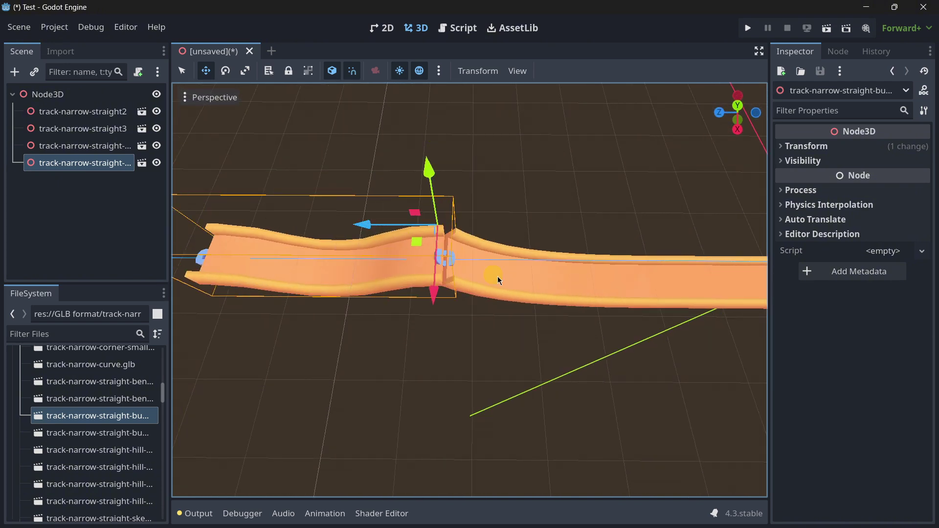
Inspect the joint between the hill and bump-down tracks and try sliding the bump-down track slightly along Z without snapping
{"action": "middle_click_drag", "start_coordinate": [497, 277], "coordinate": [469, 271]}
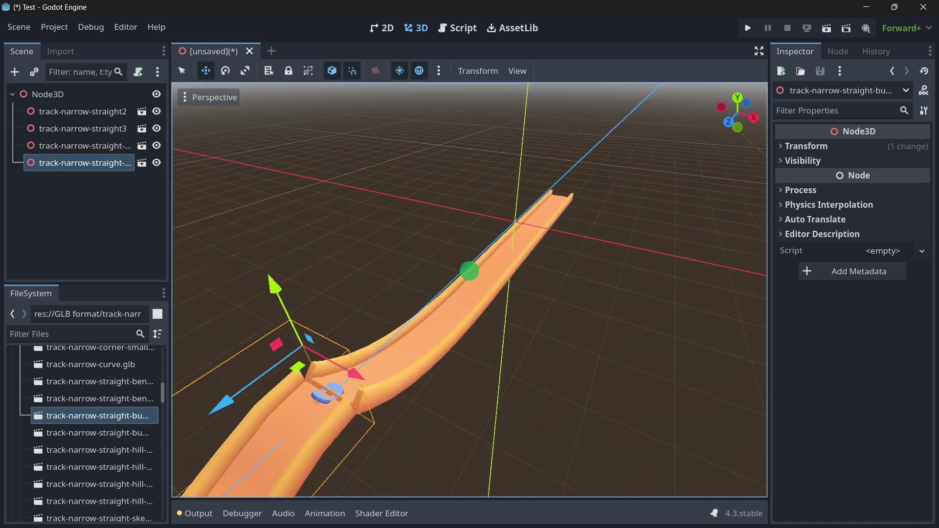
{"action": "right_click_drag", "start_coordinate": [469, 271], "coordinate": [469, 271]}
{"action": "key", "text": "w"}
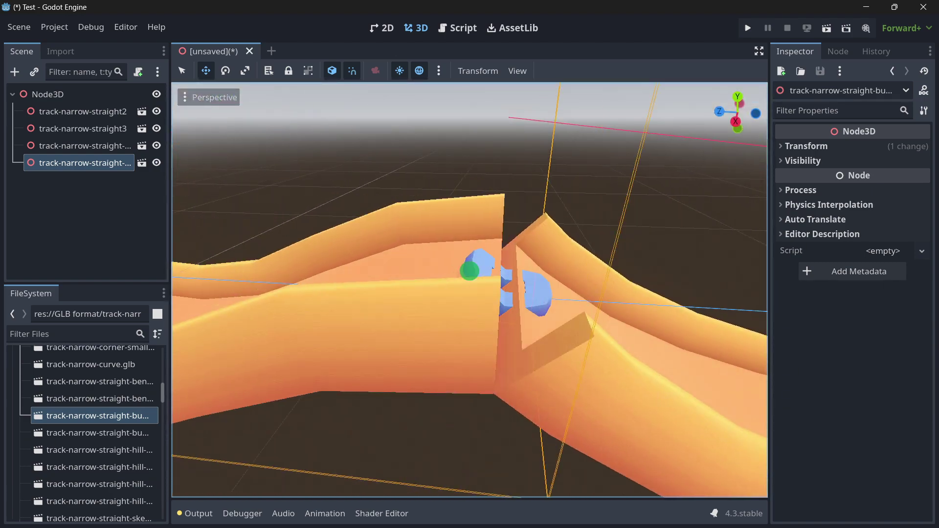
{"action": "middle_click_drag", "start_coordinate": [470, 270], "coordinate": [469, 271]}
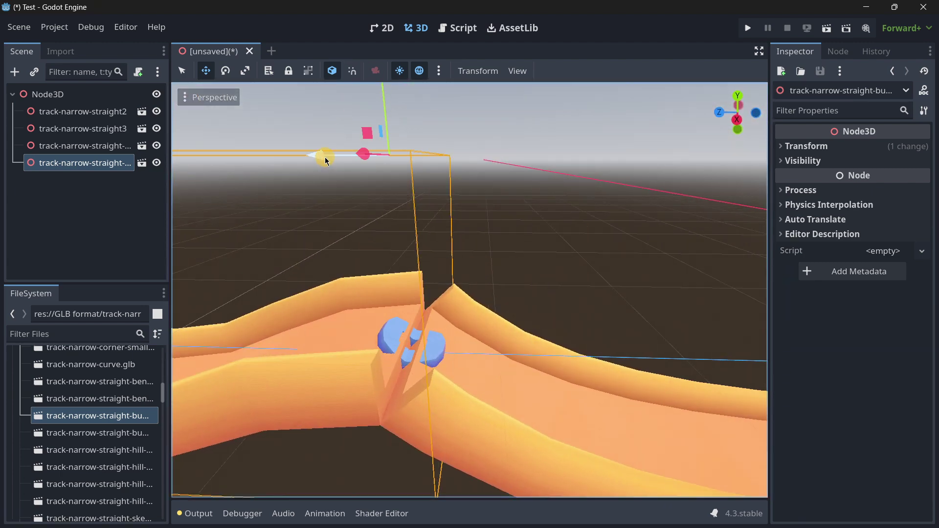
{"action": "left_click_drag", "start_coordinate": [325, 157], "coordinate": [342, 166]}
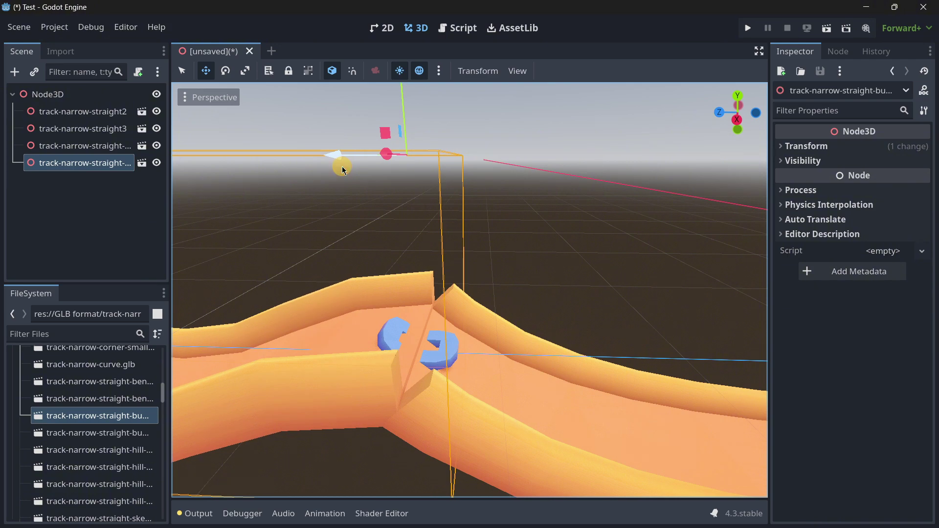
{"action": "right_click_drag", "start_coordinate": [356, 202], "coordinate": [469, 270]}
{"action": "key", "text": "s"}
{"action": "key", "text": "w"}
{"action": "key", "text": "d"}
{"action": "key", "text": "w"}
{"action": "key", "text": "s"}
Delete the track-narrow-straight-bump-down2 node from the scene
{"action": "key", "text": "Delete"}
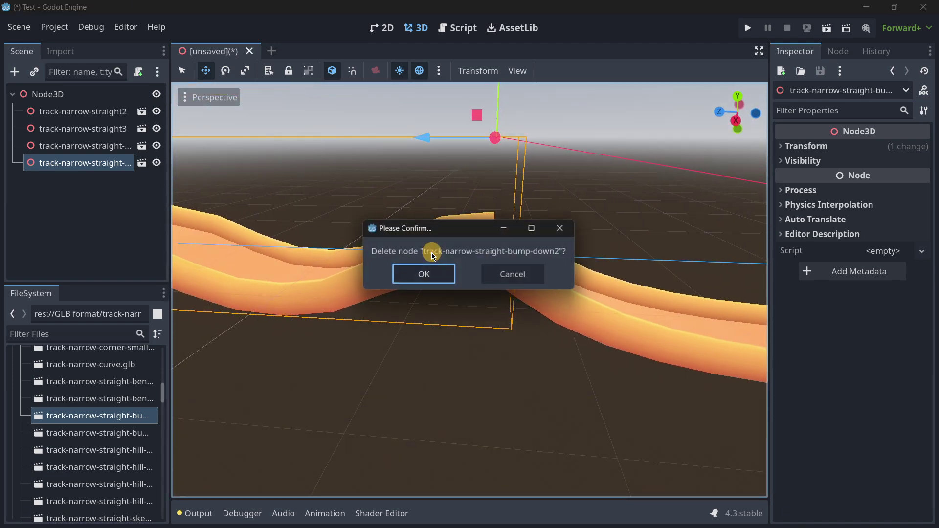
{"action": "key", "text": "Return"}
{"action": "middle_click_drag", "start_coordinate": [434, 252], "coordinate": [224, 481]}
{"action": "scroll", "coordinate": [100, 410], "scroll_direction": "up", "scroll_amount": 1}
{"action": "scroll", "coordinate": [381, 341], "scroll_direction": "down", "scroll_amount": 8}
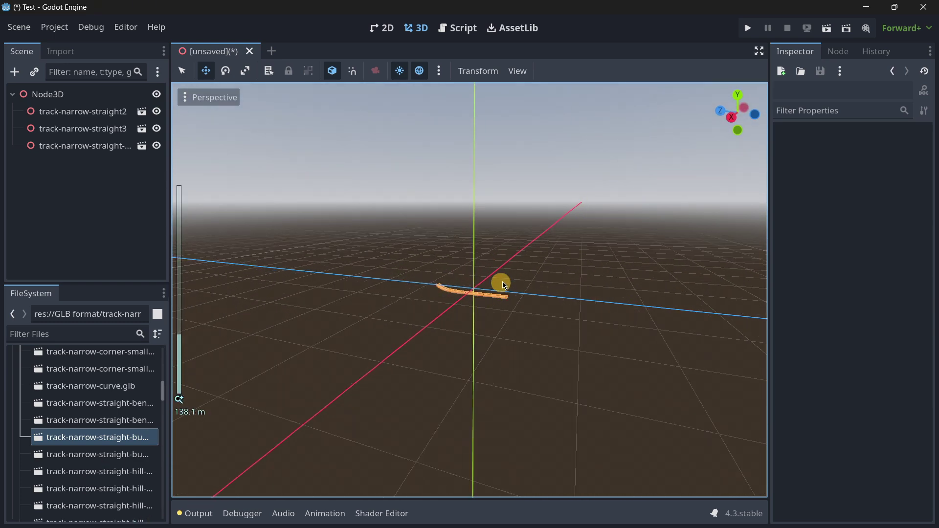
Check the translate snap value in the snap settings without changing it
{"action": "middle_click_drag", "start_coordinate": [498, 280], "coordinate": [469, 271]}
{"action": "left_click", "coordinate": [474, 70]}
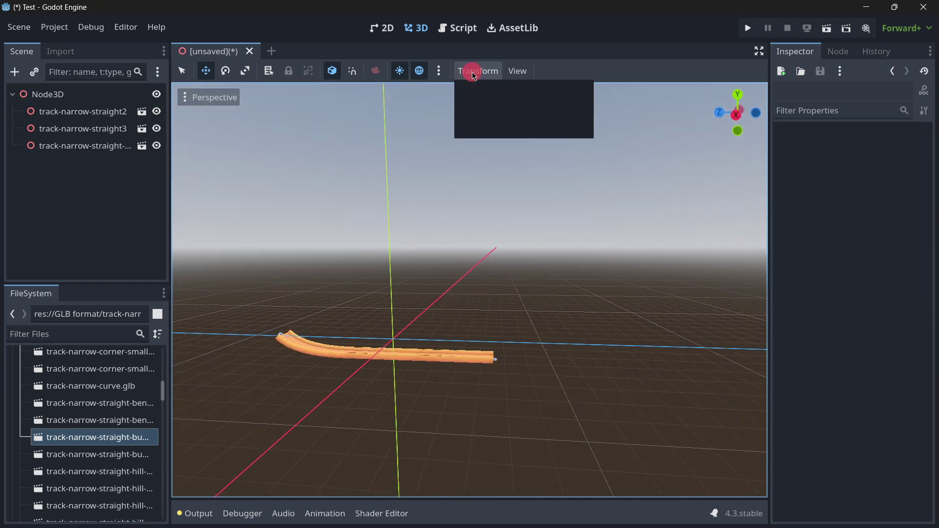
{"action": "left_click", "coordinate": [475, 71]}
{"action": "left_click", "coordinate": [475, 71]}
{"action": "left_click", "coordinate": [477, 125]}
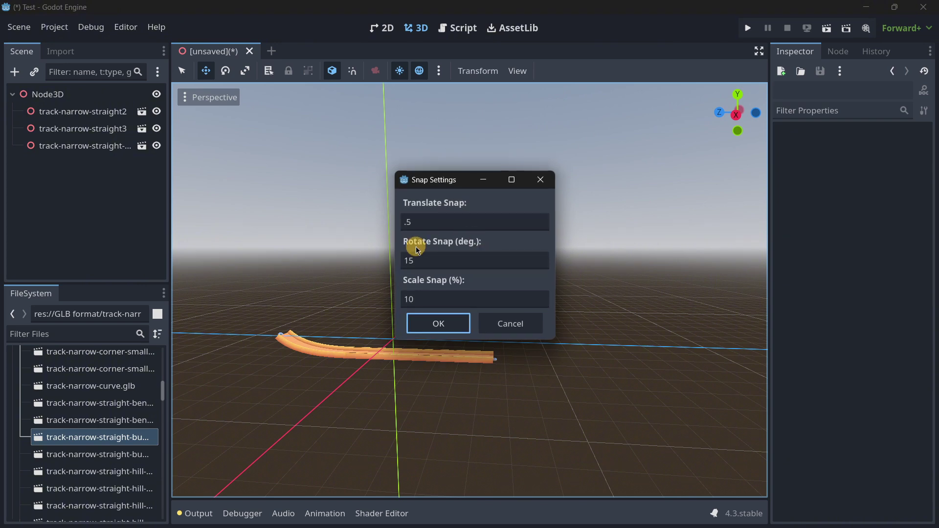
{"action": "left_click", "coordinate": [540, 180]}
Place a second track-narrow-straight-hill piece at Z -8.5 m near the free end of the straight tracks, with snapping enabled
{"action": "right_click_drag", "start_coordinate": [410, 268], "coordinate": [469, 271]}
{"action": "key", "text": "w"}
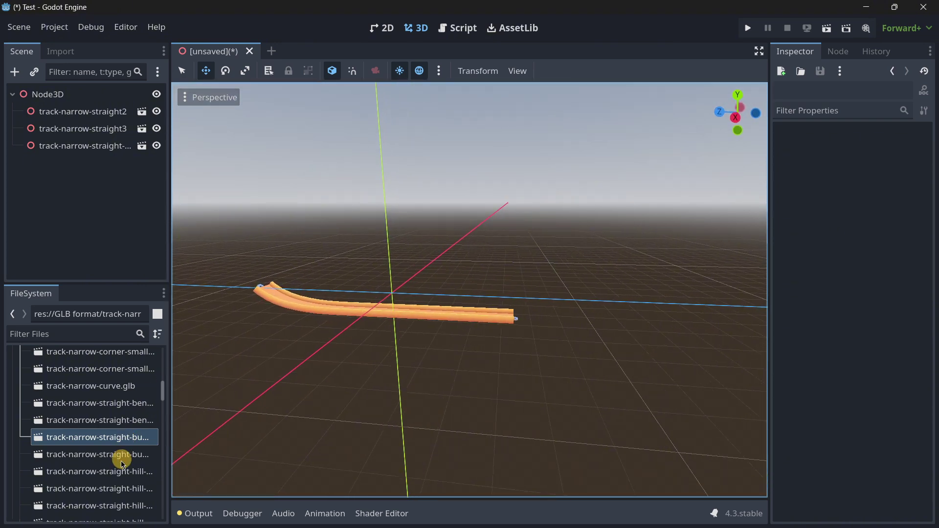
{"action": "left_click_drag", "start_coordinate": [122, 468], "coordinate": [628, 313]}
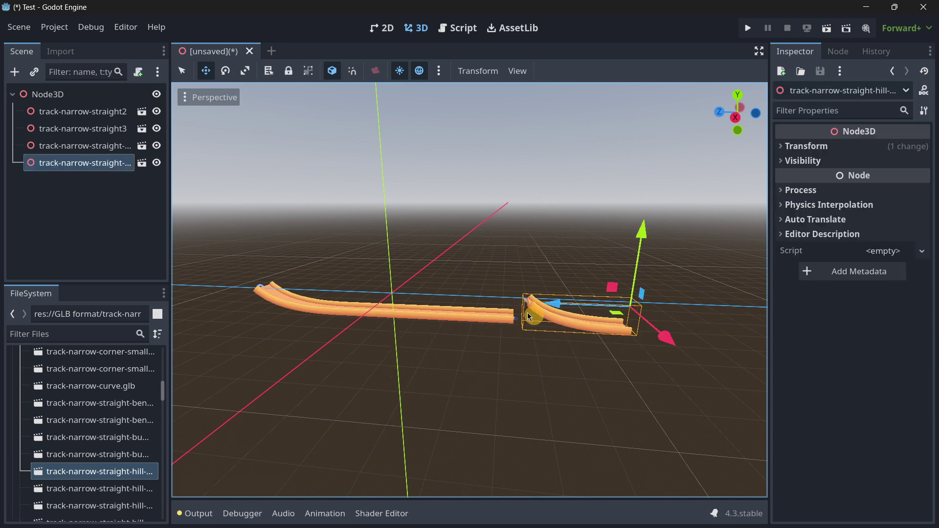
{"action": "key", "text": "ctrl+z"}
{"action": "left_click_drag", "start_coordinate": [133, 452], "coordinate": [578, 315]}
{"action": "right_click_drag", "start_coordinate": [578, 316], "coordinate": [470, 270]}
{"action": "key", "text": "w"}
{"action": "key", "text": "w"}
{"action": "key", "text": "s"}
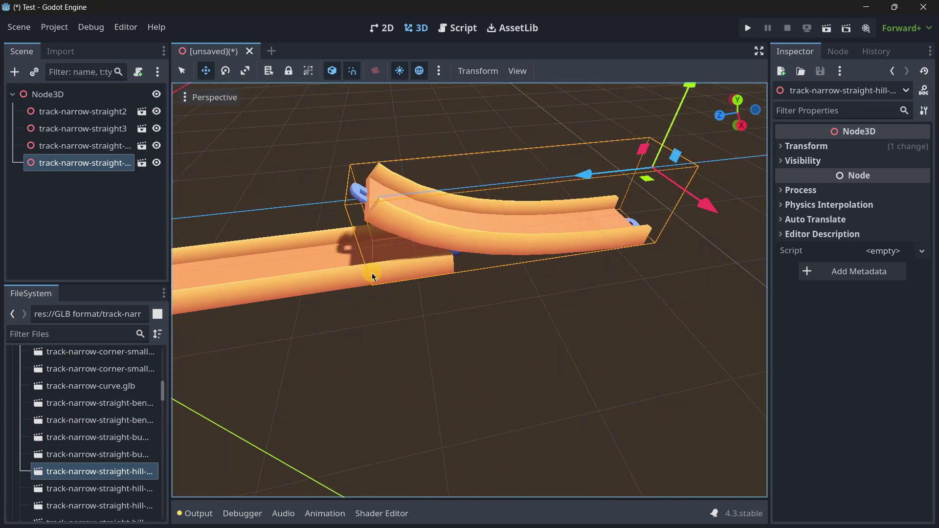
{"action": "middle_click_drag", "start_coordinate": [371, 273], "coordinate": [413, 274]}
Try to rotate the new hill piece about Y through its transform values
{"action": "left_click", "coordinate": [799, 147]}
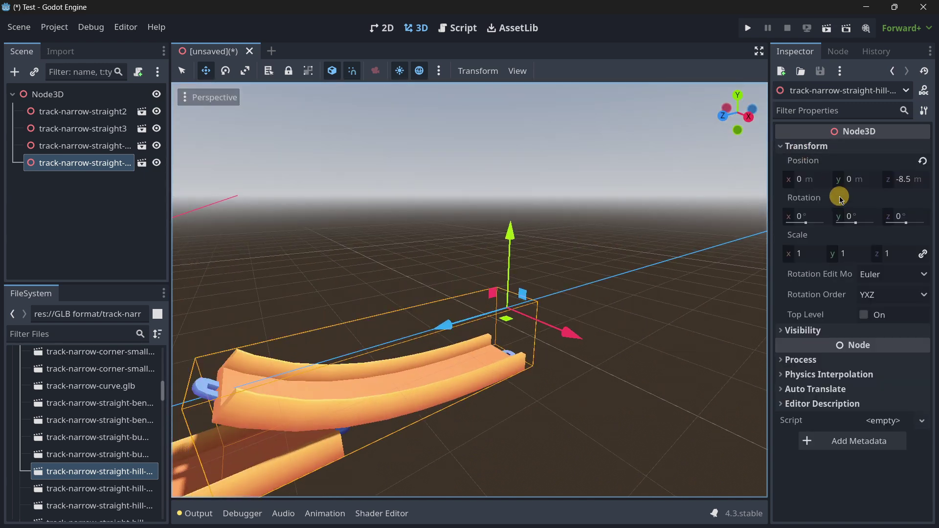
{"action": "left_click", "coordinate": [849, 216]}
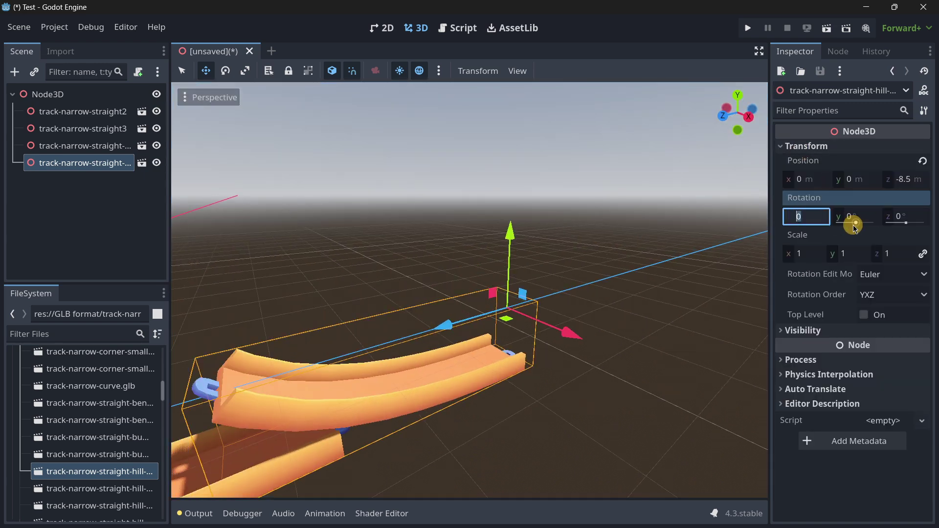
{"action": "left_click_drag", "start_coordinate": [855, 225], "coordinate": [864, 227]}
{"action": "key", "text": "ctrl+z"}
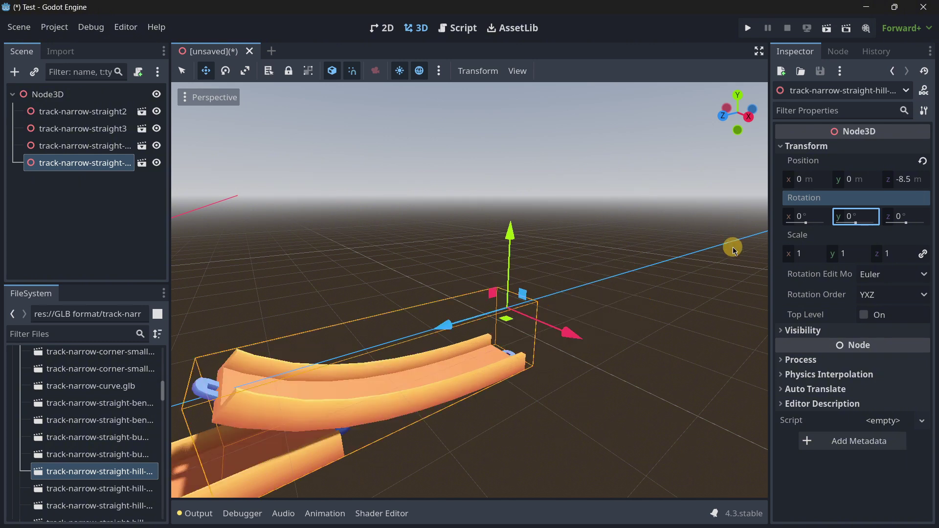
Rotate the new hill piece 180° about the Y axis with rotation snapping
{"action": "middle_click_drag", "start_coordinate": [311, 207], "coordinate": [331, 172]}
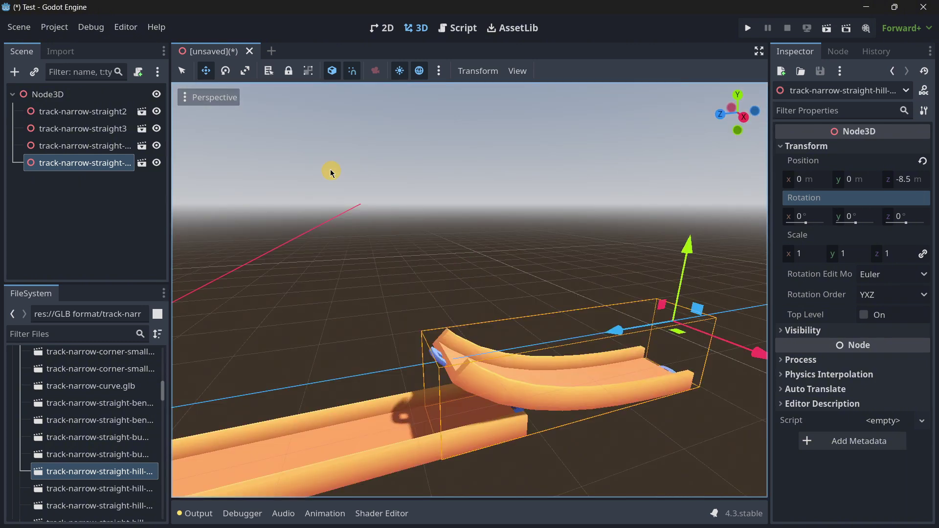
{"action": "left_click", "coordinate": [226, 72]}
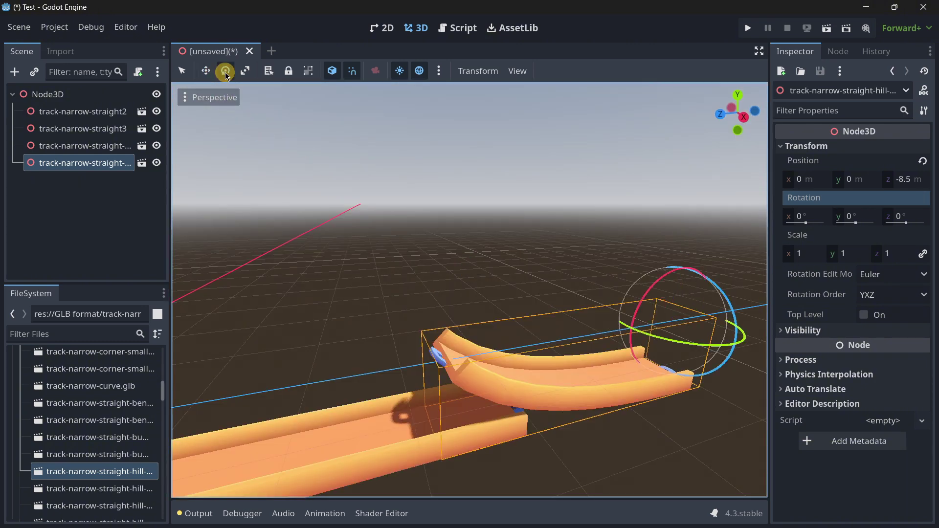
{"action": "left_click_drag", "start_coordinate": [669, 344], "coordinate": [562, 318]}
{"action": "mouse_move", "coordinate": [657, 340]}
{"action": "left_mouse_down"}
{"action": "mouse_move", "coordinate": [597, 336]}
{"action": "mouse_move", "coordinate": [656, 341]}
{"action": "left_mouse_up"}
Move the rotated hill piece along Z to -5.5 m so its flat end meets the straight track
{"action": "mouse_move", "coordinate": [440, 392]}
{"action": "right_mouse_down"}
{"action": "mouse_move", "coordinate": [469, 271]}
{"action": "mouse_move", "coordinate": [440, 392]}
{"action": "right_mouse_up"}
{"action": "key", "text": "w"}
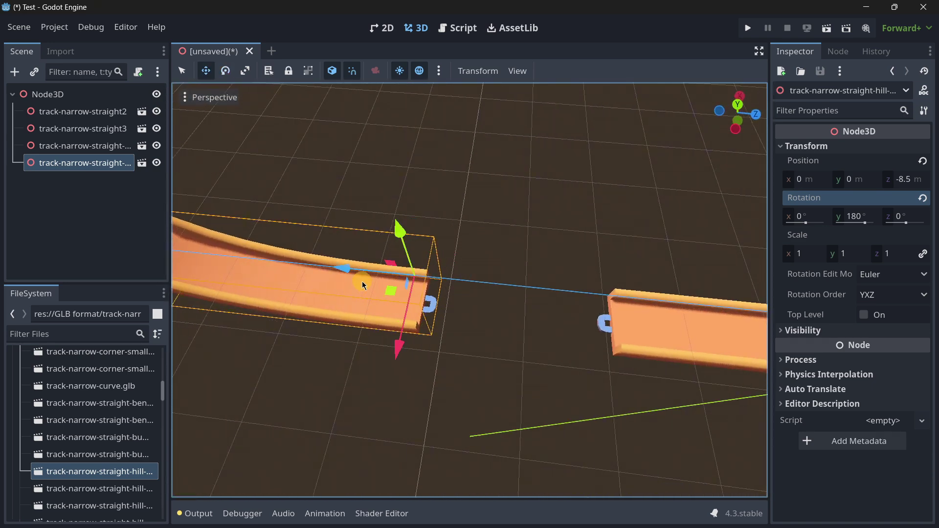
{"action": "left_click_drag", "start_coordinate": [362, 283], "coordinate": [566, 308]}
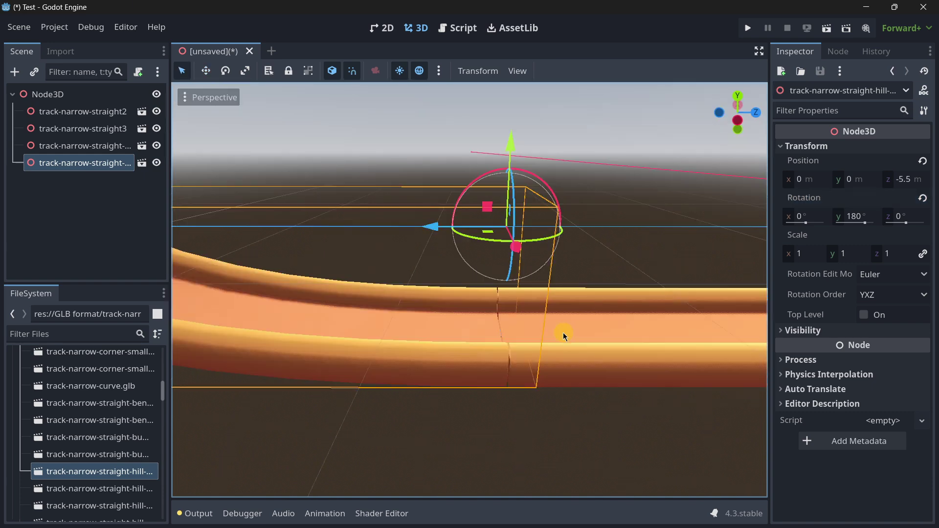
{"action": "mouse_move", "coordinate": [565, 330]}
{"action": "right_mouse_down"}
{"action": "mouse_move", "coordinate": [469, 268]}
{"action": "mouse_move", "coordinate": [560, 336]}
{"action": "right_mouse_up"}
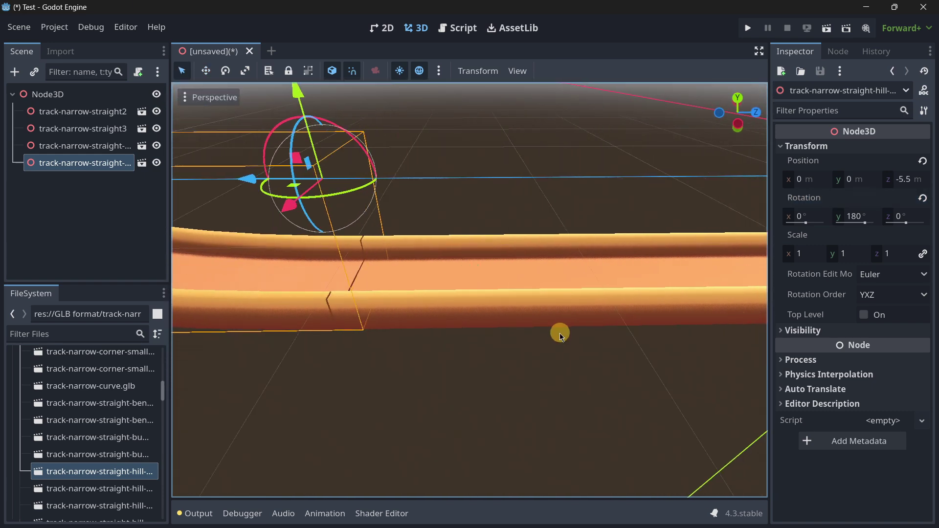
Compare track-narrow-straight3's position with the translate snap setting and set its Z position to -5.5 m
{"action": "left_click", "coordinate": [466, 292]}
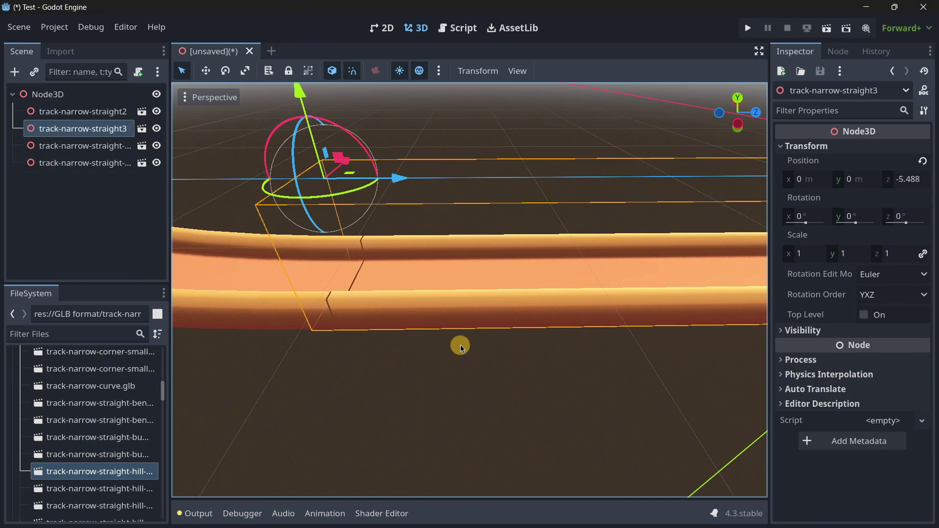
{"action": "right_click_drag", "start_coordinate": [459, 344], "coordinate": [469, 268]}
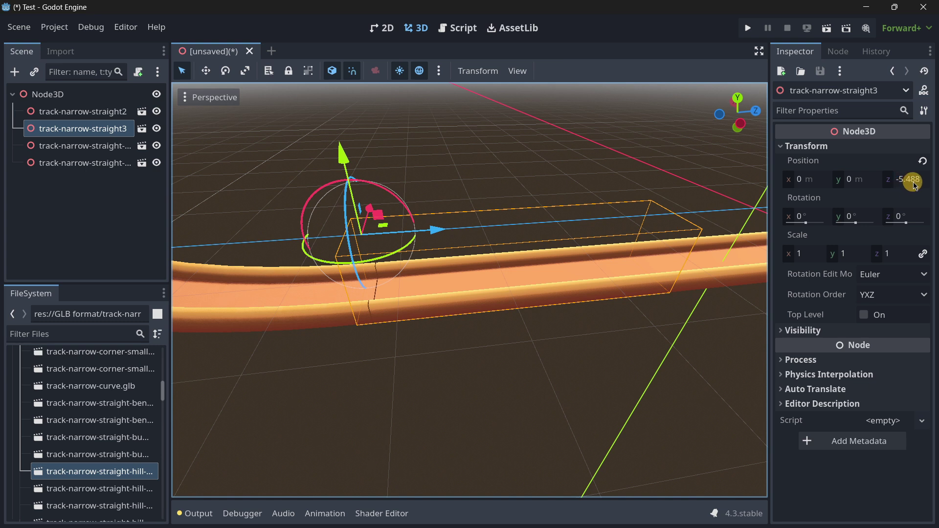
{"action": "left_click", "coordinate": [477, 71]}
{"action": "left_click", "coordinate": [488, 125]}
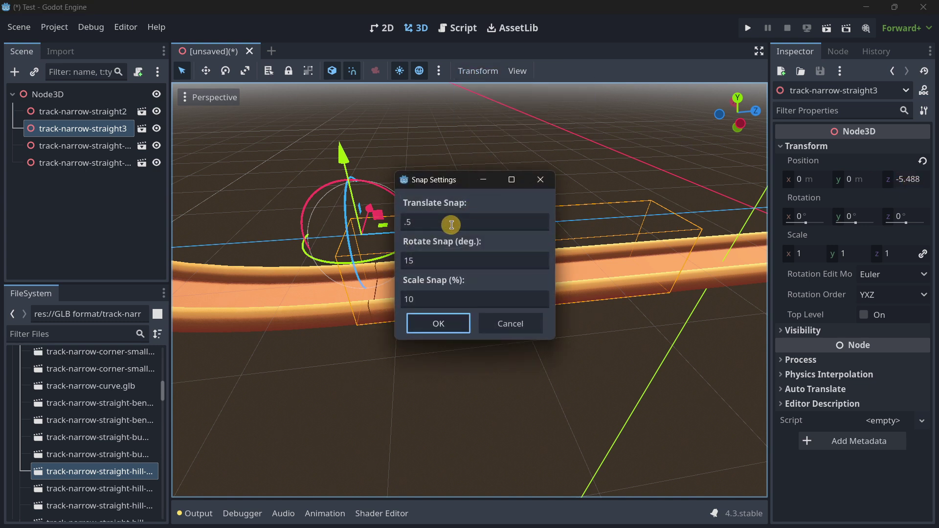
{"action": "key", "text": "Return"}
{"action": "left_click", "coordinate": [902, 179]}
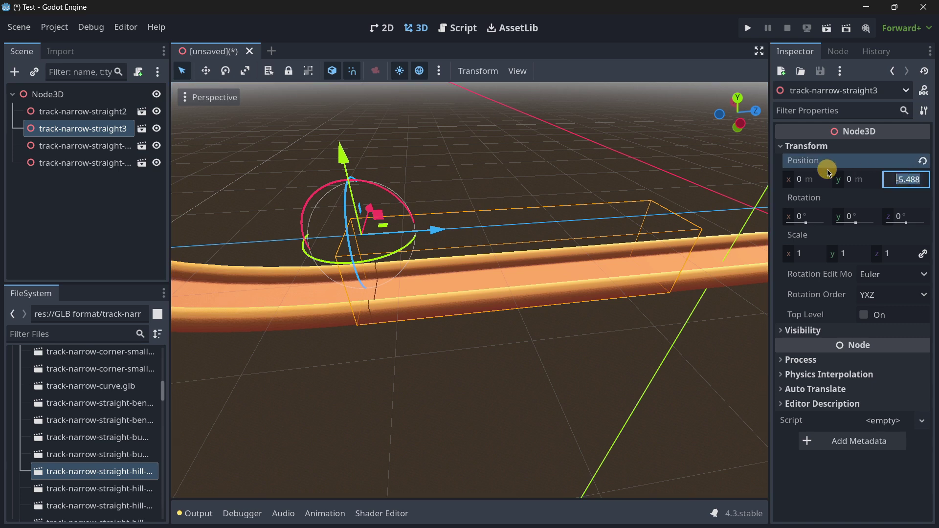
{"action": "type", "text": "5"}
{"action": "key", "text": "Return"}
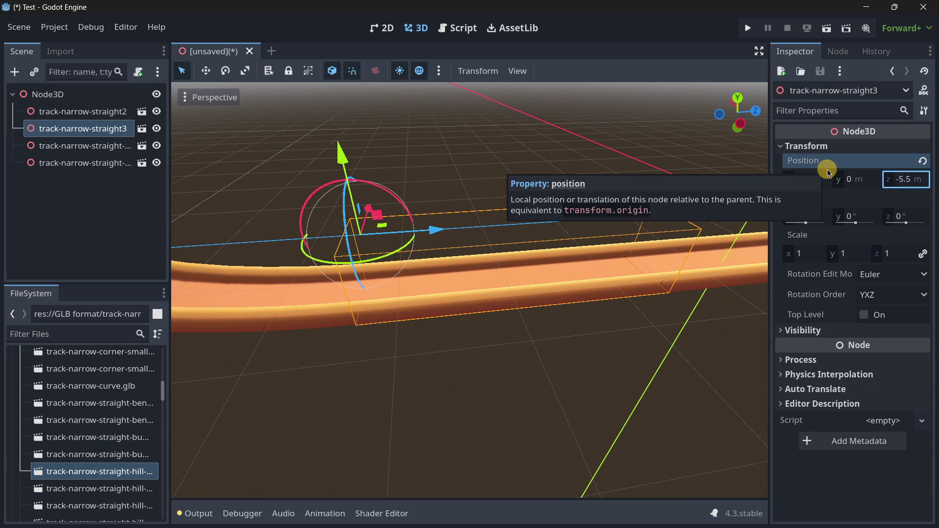
Inspect the joint between the two straight tracks and set track-narrow-straight2's Z position to -1.5 m
{"action": "right_click_drag", "start_coordinate": [574, 239], "coordinate": [469, 270]}
{"action": "left_click", "coordinate": [444, 297]}
{"action": "left_click", "coordinate": [345, 271]}
{"action": "left_click", "coordinate": [694, 276]}
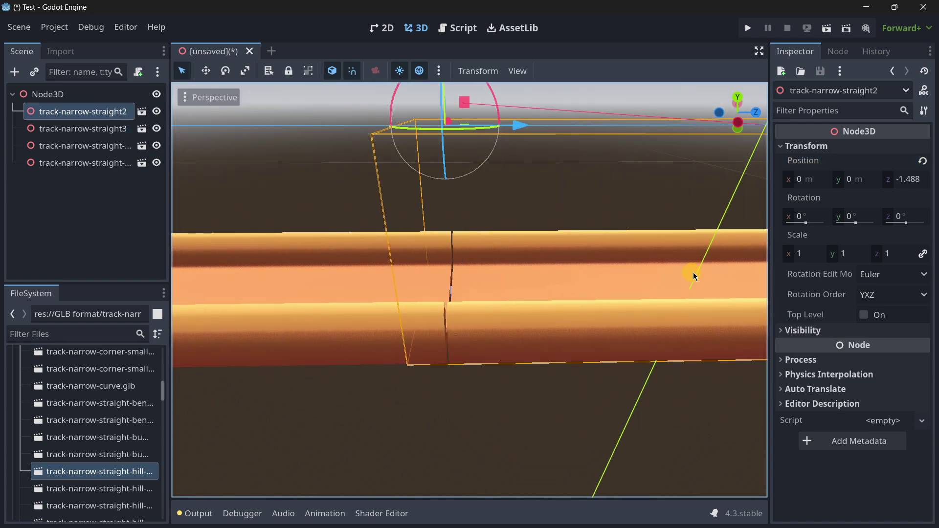
{"action": "right_click_drag", "start_coordinate": [405, 282], "coordinate": [724, 255]}
{"action": "left_click", "coordinate": [913, 182]}
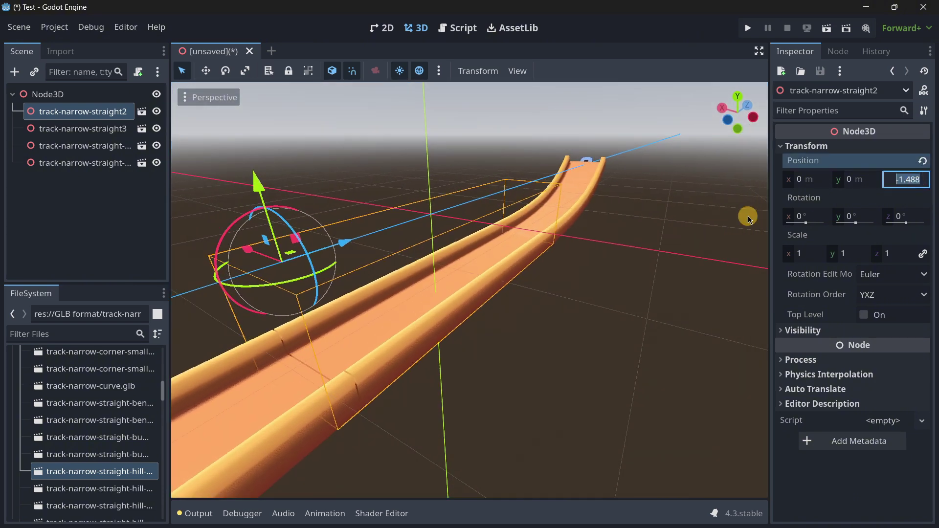
{"action": "type", "text": "5"}
{"action": "key", "text": "Return"}
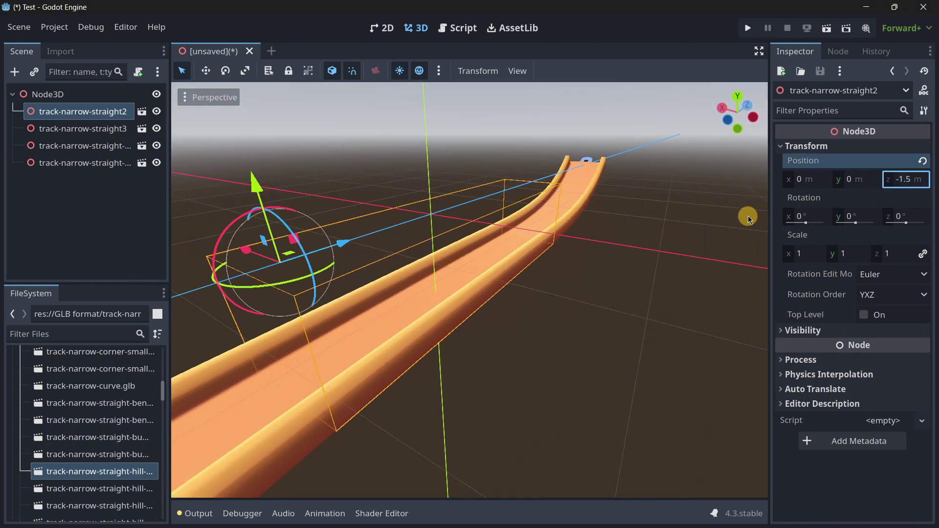
Check the first hill track's Z position and inspect the whole assembled track
{"action": "left_click", "coordinate": [575, 200]}
{"action": "mouse_move", "coordinate": [703, 206]}
{"action": "right_mouse_down"}
{"action": "mouse_move", "coordinate": [469, 271]}
{"action": "mouse_move", "coordinate": [424, 202]}
{"action": "right_mouse_up"}
{"action": "key", "text": "d"}
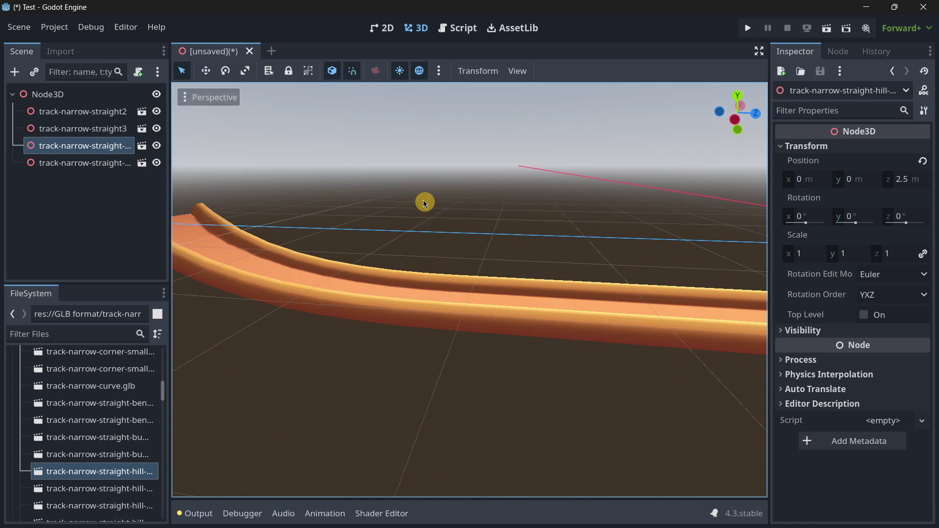
{"action": "left_click", "coordinate": [352, 70]}
{"action": "scroll", "coordinate": [390, 218], "scroll_direction": "down", "scroll_amount": 3}
{"action": "scroll", "coordinate": [490, 262], "scroll_direction": "up", "scroll_amount": 4}
{"action": "scroll", "coordinate": [489, 263], "scroll_direction": "down", "scroll_amount": 2}
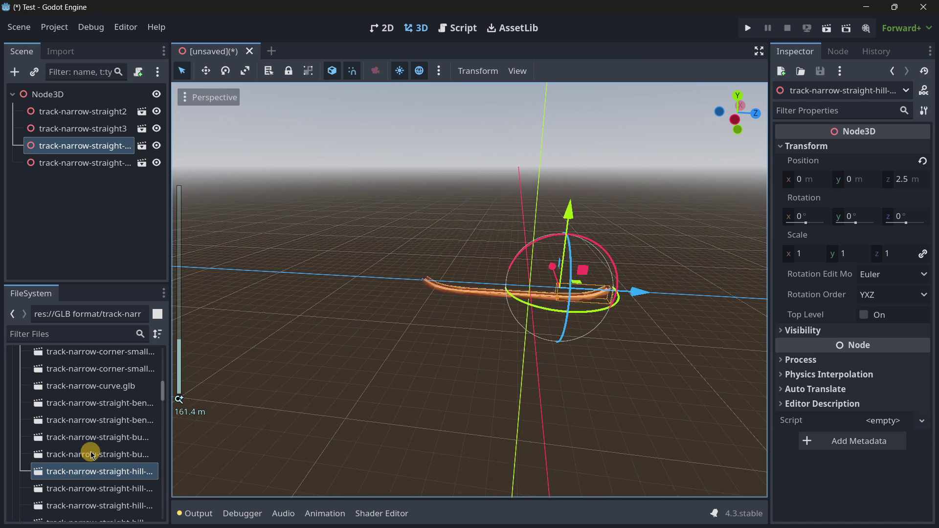
Place a track-narrow-curve piece in the open area beside the assembled track
{"action": "left_click_drag", "start_coordinate": [120, 447], "coordinate": [157, 446]}
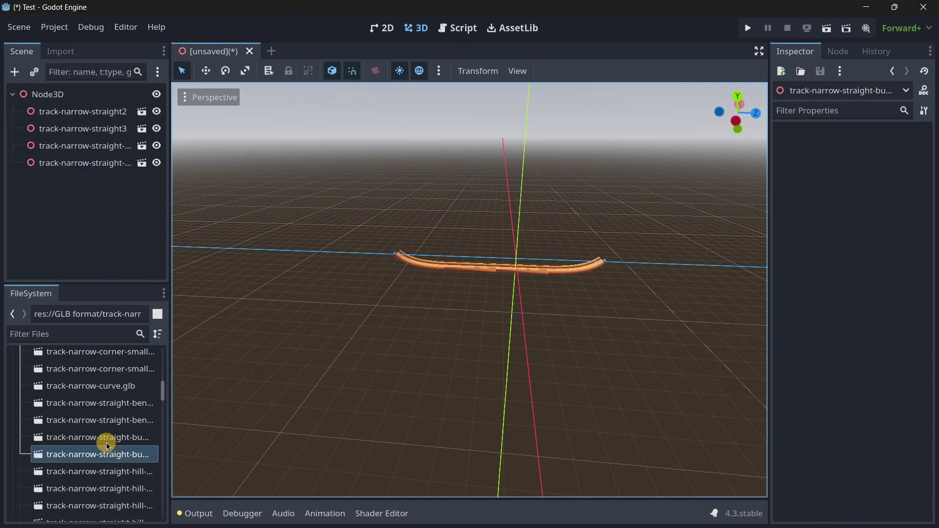
{"action": "scroll", "coordinate": [100, 430], "scroll_direction": "up", "scroll_amount": 1}
{"action": "left_click_drag", "start_coordinate": [98, 407], "coordinate": [489, 295]}
{"action": "key", "text": "w"}
{"action": "right_click_drag", "start_coordinate": [470, 271], "coordinate": [469, 271]}
{"action": "key", "text": "w"}
{"action": "key", "text": "a"}
{"action": "key", "text": "d"}
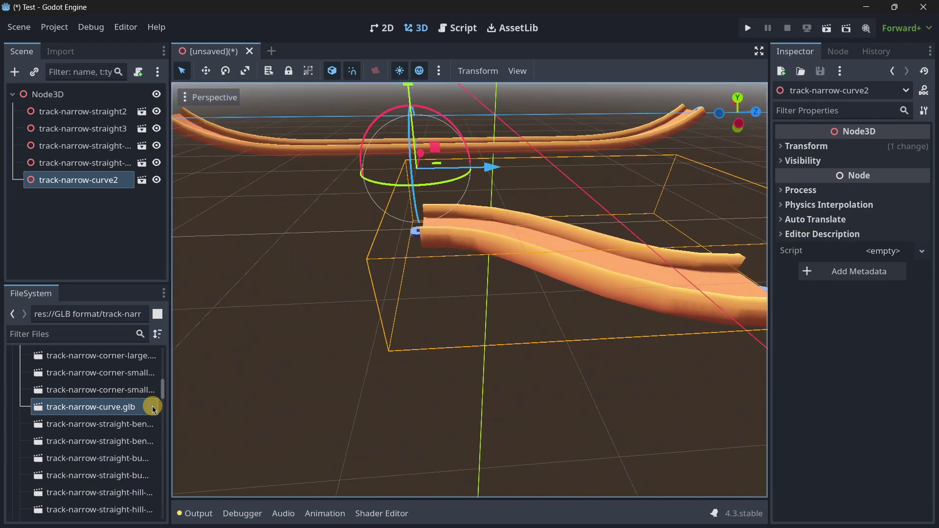
Add a track-narrow-straight piece and move it with snapping to X -8 m, Z 2 m against one end of the curve
{"action": "scroll", "coordinate": [147, 410], "scroll_direction": "down", "scroll_amount": 5}
{"action": "scroll", "coordinate": [146, 415], "scroll_direction": "down", "scroll_amount": 1}
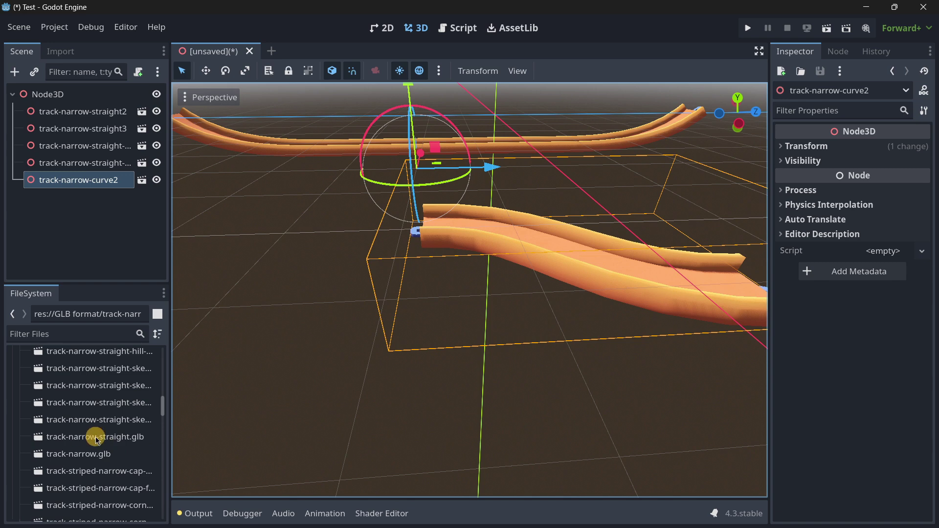
{"action": "left_click_drag", "start_coordinate": [95, 436], "coordinate": [597, 266]}
{"action": "right_click_drag", "start_coordinate": [470, 271], "coordinate": [600, 281]}
{"action": "left_click_drag", "start_coordinate": [357, 219], "coordinate": [630, 264]}
{"action": "right_click_drag", "start_coordinate": [630, 264], "coordinate": [468, 271]}
{"action": "left_click_drag", "start_coordinate": [476, 234], "coordinate": [397, 235]}
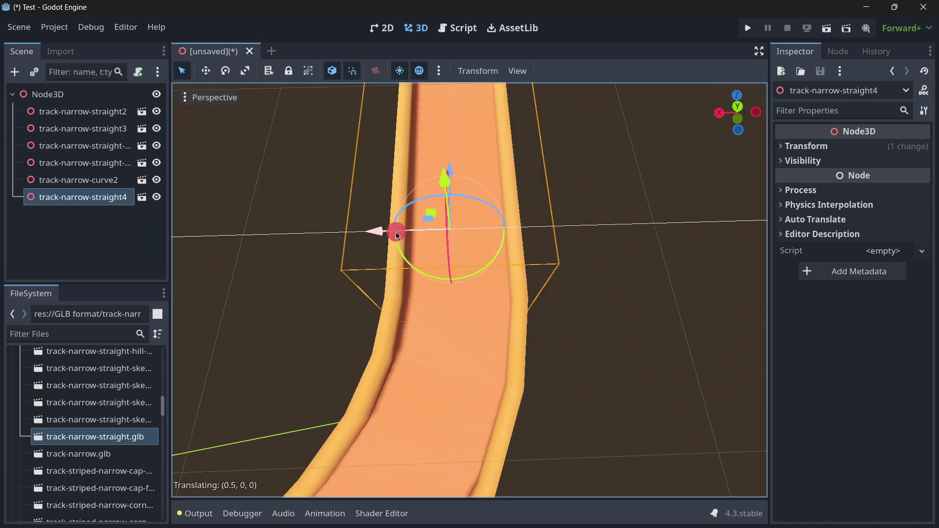
{"action": "left_click", "coordinate": [836, 147]}
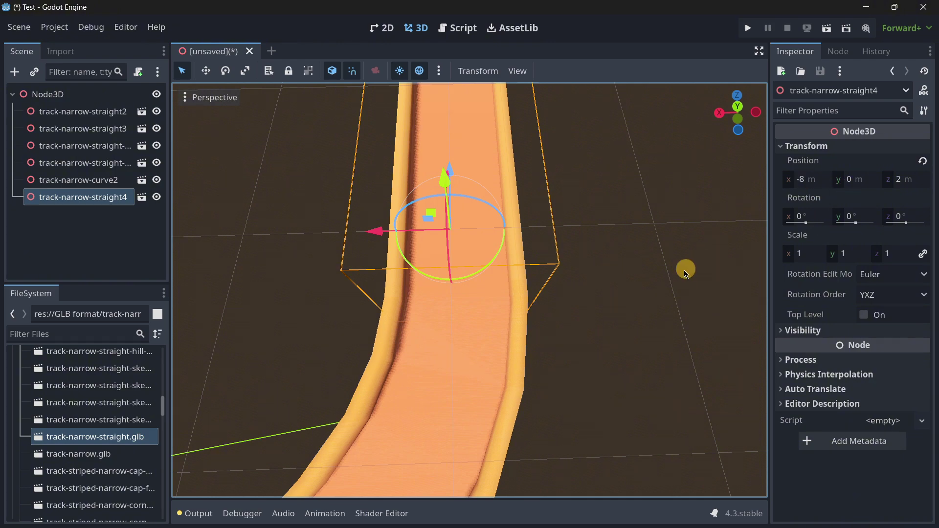
Examine the joint between the curve and its straight piece and compare the two pieces' transform values
{"action": "middle_click_drag", "start_coordinate": [683, 270], "coordinate": [447, 309]}
{"action": "left_click", "coordinate": [444, 312]}
{"action": "scroll", "coordinate": [415, 273], "scroll_direction": "down", "scroll_amount": 5}
{"action": "middle_click_drag", "start_coordinate": [415, 273], "coordinate": [489, 224]}
{"action": "left_click", "coordinate": [796, 147]}
{"action": "left_click", "coordinate": [795, 148]}
{"action": "middle_click_drag", "start_coordinate": [513, 313], "coordinate": [409, 204]}
{"action": "left_click", "coordinate": [408, 204]}
{"action": "middle_click_drag", "start_coordinate": [504, 257], "coordinate": [540, 234]}
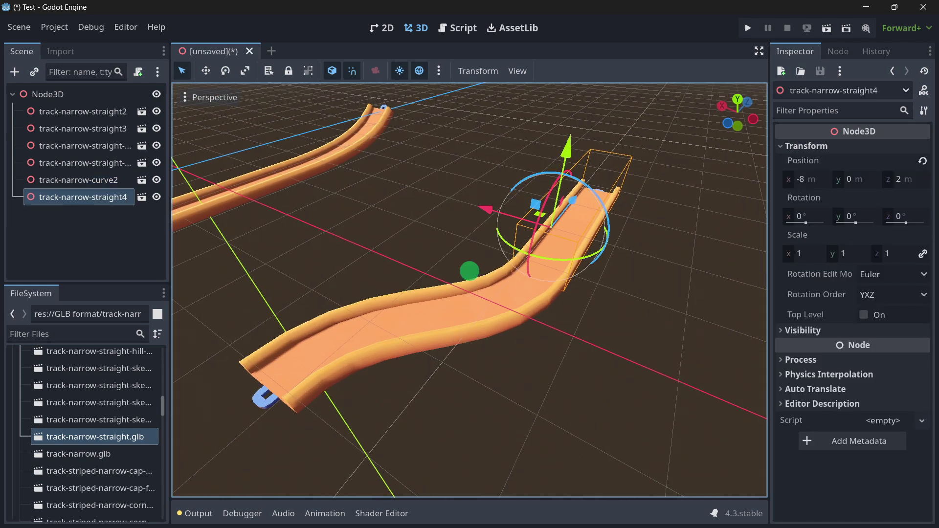
Duplicate track-narrow-straight4 and move the copy with snapping to the opposite end of the curve
{"action": "key", "text": "ctrl+d"}
{"action": "left_click_drag", "start_coordinate": [571, 200], "coordinate": [344, 335]}
{"action": "right_click_drag", "start_coordinate": [345, 335], "coordinate": [466, 275]}
{"action": "left_click_drag", "start_coordinate": [467, 296], "coordinate": [637, 386]}
{"action": "left_click_drag", "start_coordinate": [507, 379], "coordinate": [690, 307]}
{"action": "right_click_drag", "start_coordinate": [690, 306], "coordinate": [449, 263]}
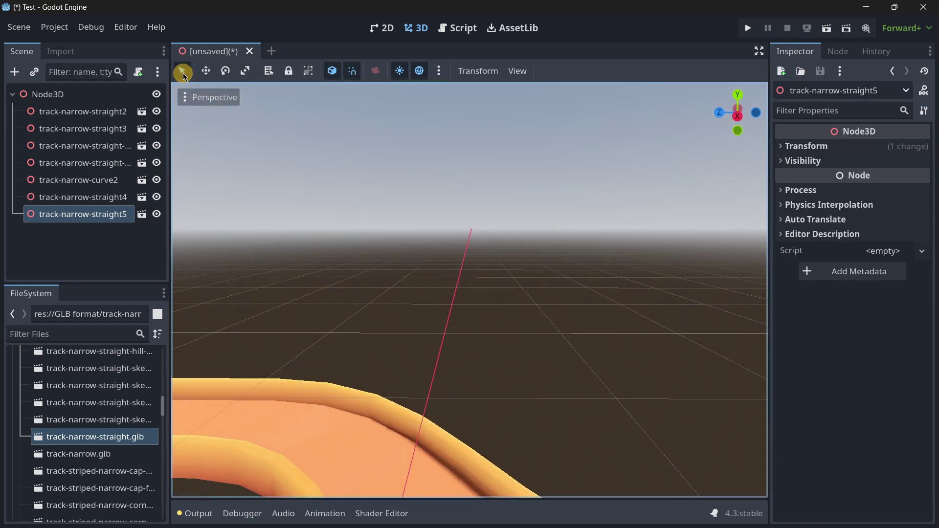
Examine the joint between the curve and the duplicated straight from the side, selecting each piece to compare their bounds
{"action": "right_click_drag", "start_coordinate": [330, 266], "coordinate": [470, 271]}
{"action": "middle_click_drag", "start_coordinate": [469, 271], "coordinate": [350, 286]}
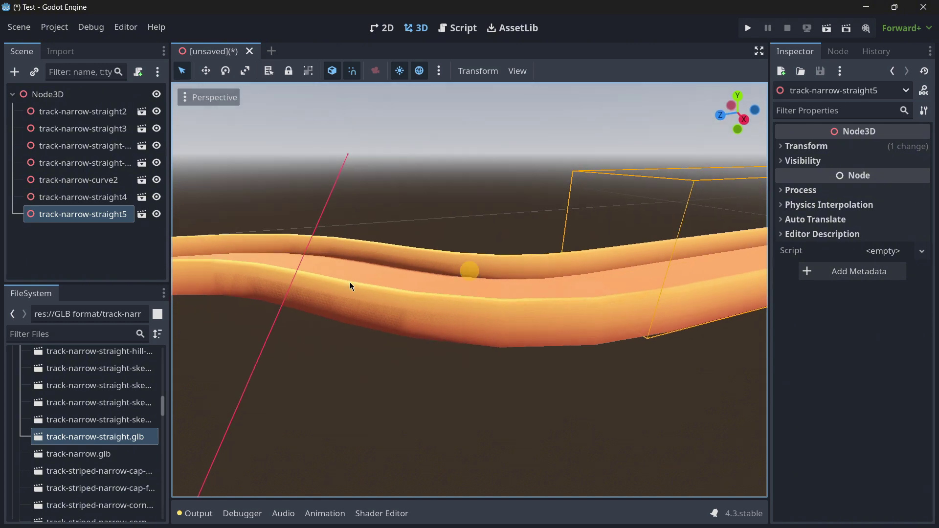
{"action": "left_click", "coordinate": [433, 302]}
{"action": "middle_click_drag", "start_coordinate": [469, 270], "coordinate": [447, 262]}
{"action": "left_click", "coordinate": [446, 262]}
{"action": "left_click", "coordinate": [374, 253]}
{"action": "left_click", "coordinate": [392, 256]}
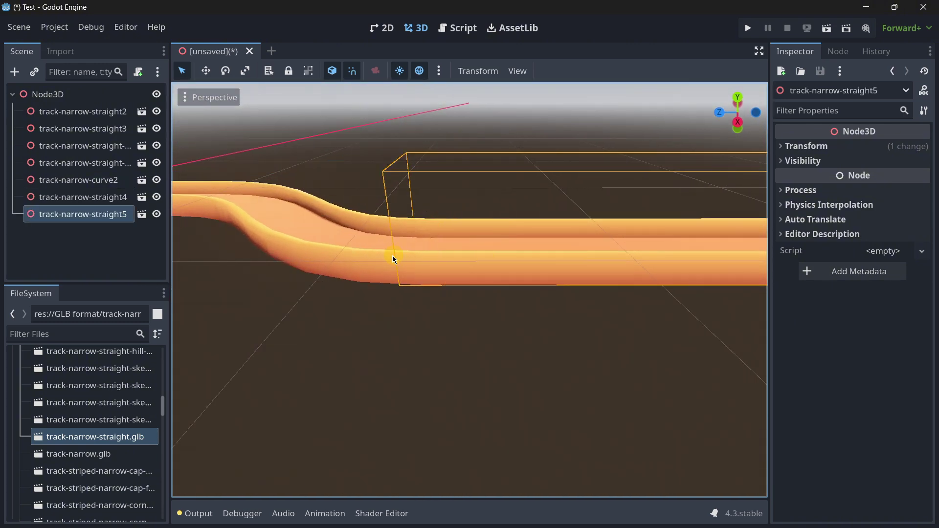
{"action": "left_click", "coordinate": [350, 245]}
{"action": "left_click", "coordinate": [417, 259]}
{"action": "left_click", "coordinate": [321, 253]}
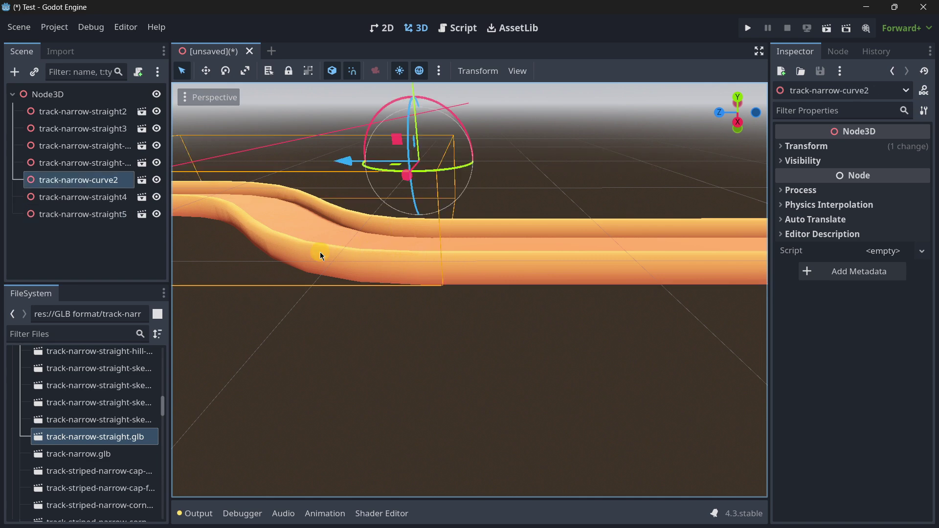
{"action": "left_click", "coordinate": [414, 271]}
{"action": "left_click", "coordinate": [460, 262]}
Examine the same joint from above, selecting the curve and the duplicated straight in turn
{"action": "middle_click_drag", "start_coordinate": [469, 270], "coordinate": [440, 256]}
{"action": "key", "text": "s"}
{"action": "right_click_drag", "start_coordinate": [469, 272], "coordinate": [471, 282]}
{"action": "left_click", "coordinate": [475, 280]}
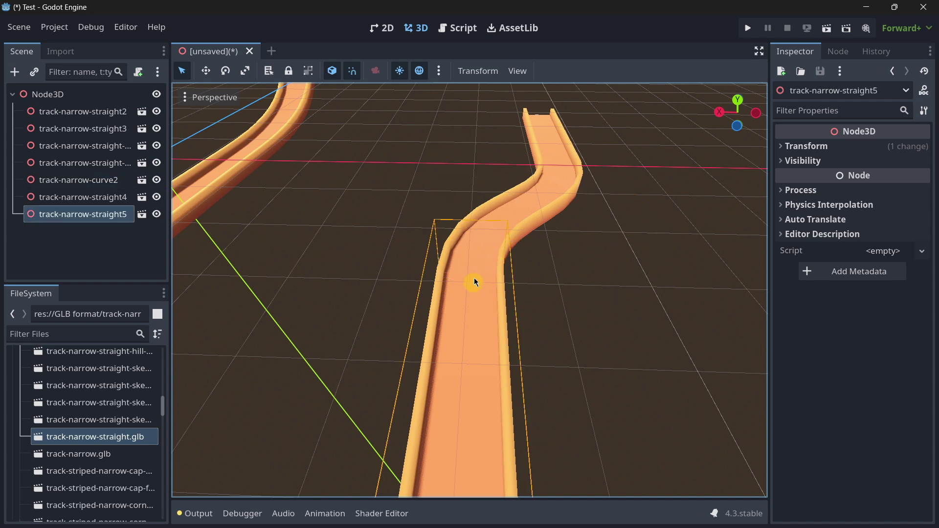
{"action": "left_click", "coordinate": [482, 273]}
{"action": "left_click", "coordinate": [491, 231]}
{"action": "left_click", "coordinate": [465, 298]}
{"action": "left_click", "coordinate": [497, 235]}
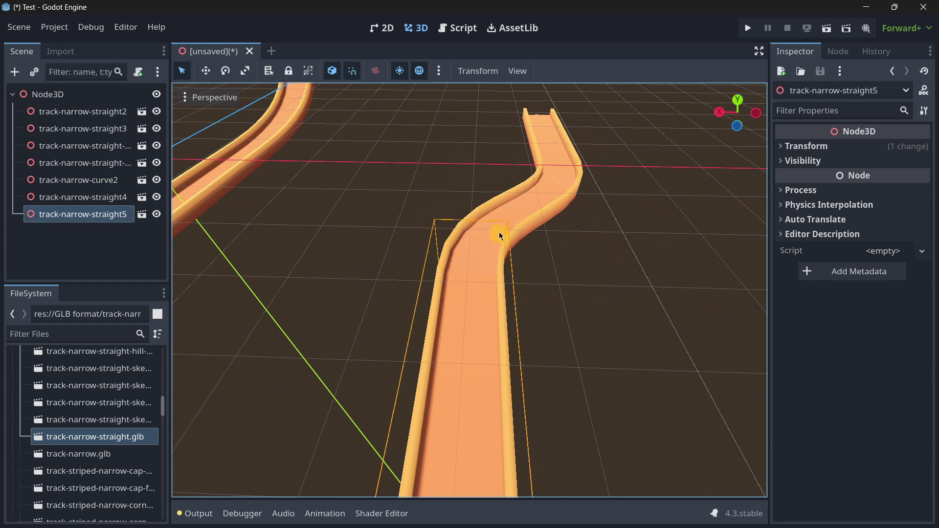
Examine the joint between the curve and track-narrow-straight5 from the other side, selecting the straight piece
{"action": "left_click", "coordinate": [450, 309]}
{"action": "key", "text": "a"}
{"action": "mouse_move", "coordinate": [450, 309]}
{"action": "right_mouse_down"}
{"action": "mouse_move", "coordinate": [469, 271]}
{"action": "mouse_move", "coordinate": [451, 310]}
{"action": "right_mouse_up"}
{"action": "left_click", "coordinate": [451, 310]}
{"action": "left_click", "coordinate": [444, 274]}
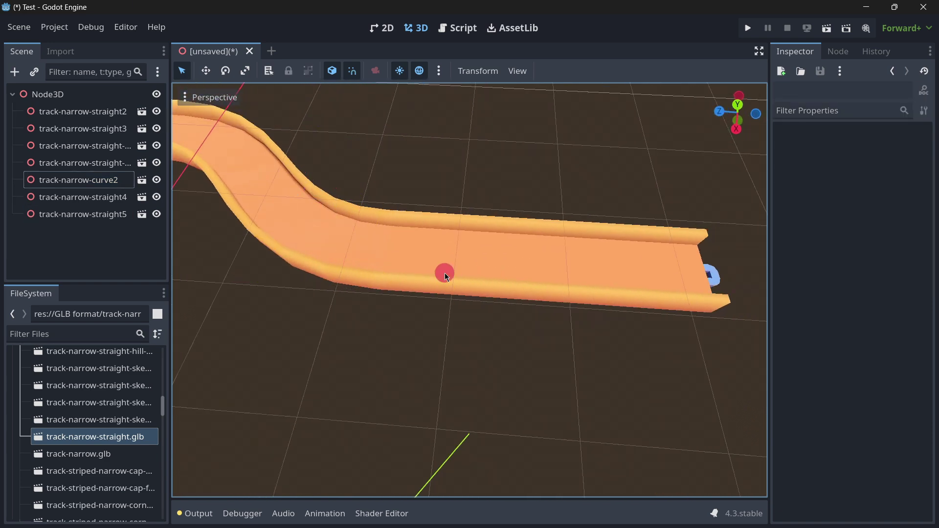
{"action": "middle_click_drag", "start_coordinate": [445, 246], "coordinate": [467, 266]}
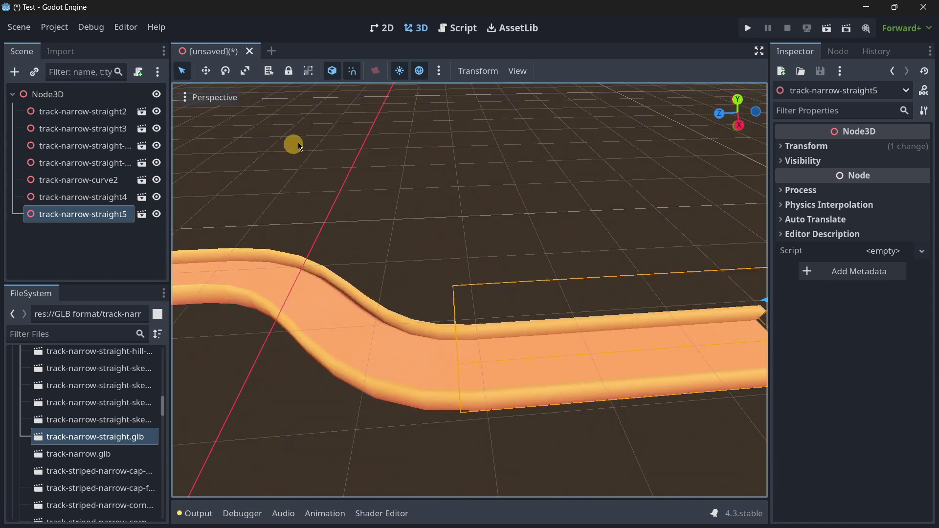
Turn off snapping and move track-narrow-straight5 freely away from the end of the curve
{"action": "left_click", "coordinate": [348, 73]}
{"action": "mouse_move", "coordinate": [462, 204]}
{"action": "right_mouse_down"}
{"action": "mouse_move", "coordinate": [469, 271]}
{"action": "mouse_move", "coordinate": [461, 204]}
{"action": "right_mouse_up"}
{"action": "left_click_drag", "start_coordinate": [582, 227], "coordinate": [551, 263]}
{"action": "middle_click_drag", "start_coordinate": [551, 263], "coordinate": [470, 271]}
{"action": "left_click", "coordinate": [470, 271]}
{"action": "right_click_drag", "start_coordinate": [470, 271], "coordinate": [370, 287]}
{"action": "left_click", "coordinate": [488, 262]}
{"action": "scroll", "coordinate": [366, 287], "scroll_direction": "down", "scroll_amount": 6}
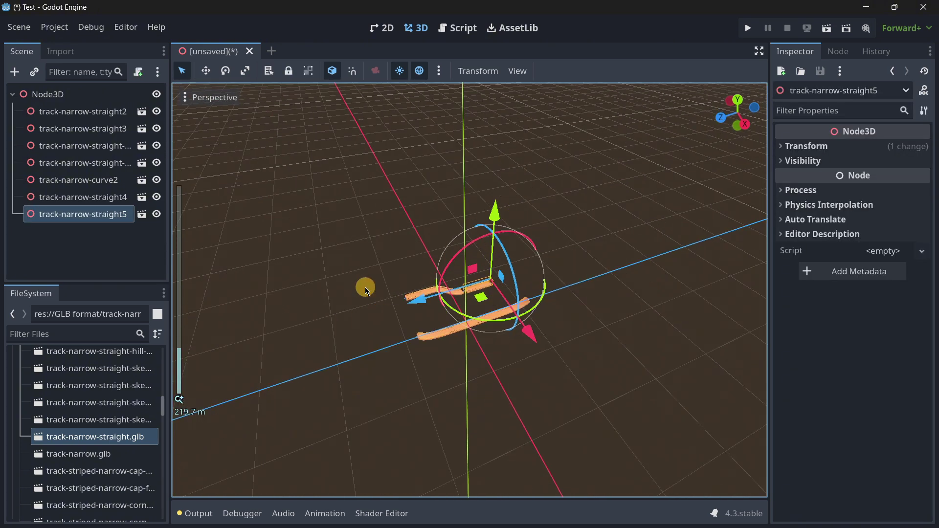
Try to close the gap by moving track-narrow-straight5 freely along Z towards the curve, and undo the move
{"action": "scroll", "coordinate": [369, 286], "scroll_direction": "up", "scroll_amount": 7}
{"action": "scroll", "coordinate": [368, 285], "scroll_direction": "down", "scroll_amount": 7}
{"action": "scroll", "coordinate": [402, 288], "scroll_direction": "up", "scroll_amount": 6}
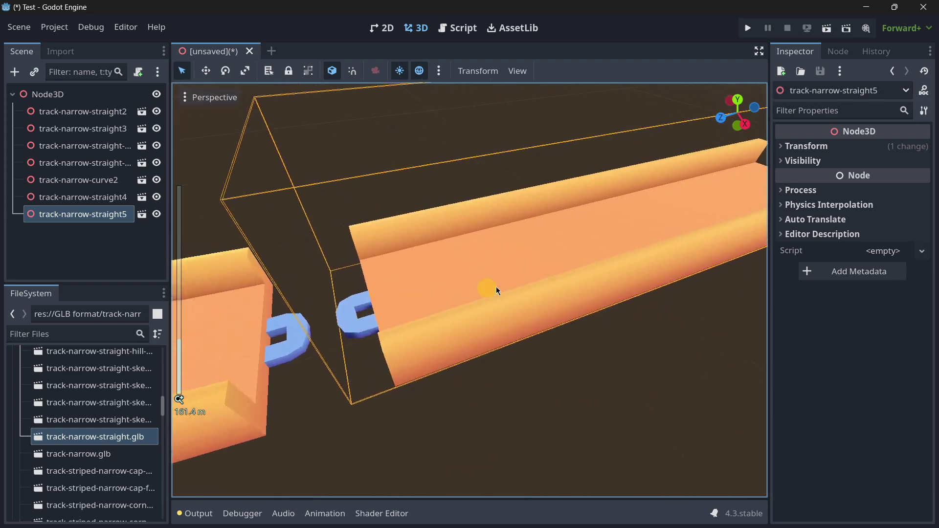
{"action": "right_click_drag", "start_coordinate": [495, 286], "coordinate": [462, 256]}
{"action": "key", "text": "s"}
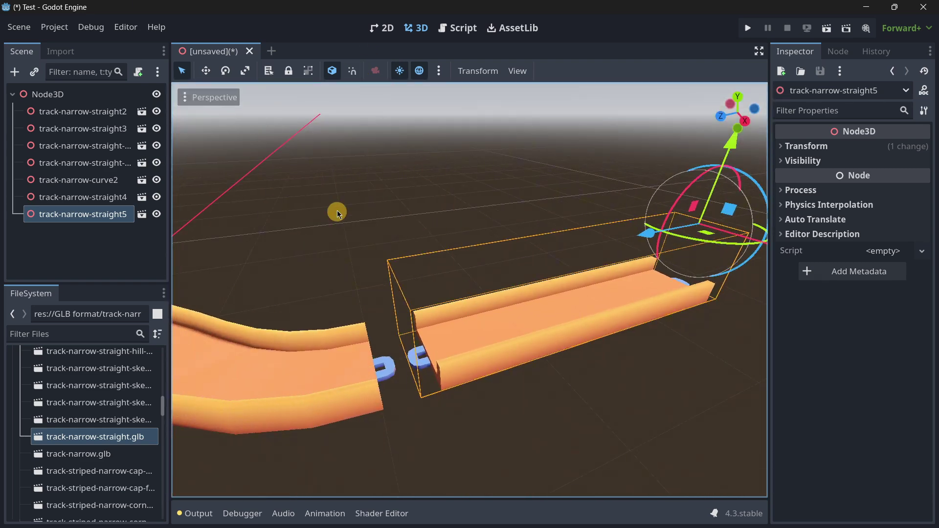
{"action": "left_click_drag", "start_coordinate": [644, 242], "coordinate": [601, 241]}
{"action": "key", "text": "ctrl+z"}
Turn snapping back on, set track-narrow-straight5's Z position to -5.5 and move it along Z in snapped steps to -6 m
{"action": "left_click", "coordinate": [352, 71]}
{"action": "right_click_drag", "start_coordinate": [600, 242], "coordinate": [470, 271]}
{"action": "left_click", "coordinate": [793, 146]}
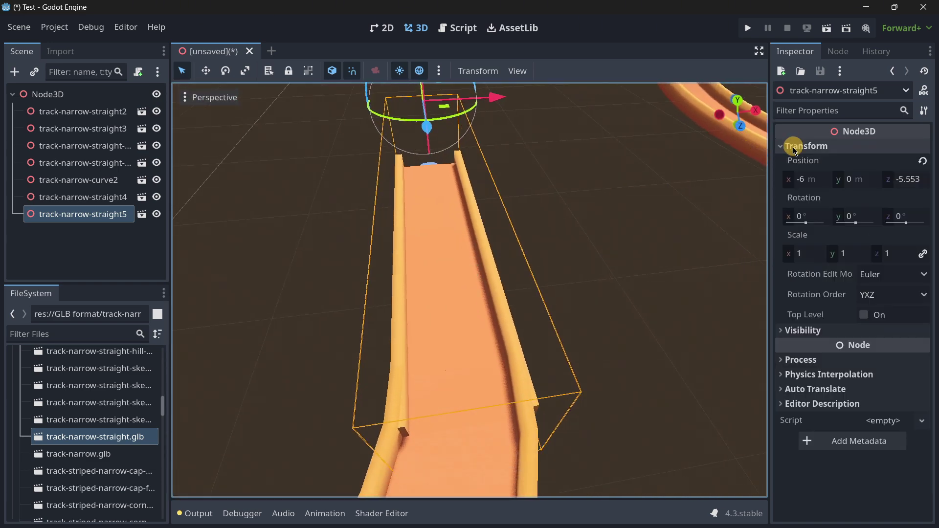
{"action": "left_click", "coordinate": [905, 178]}
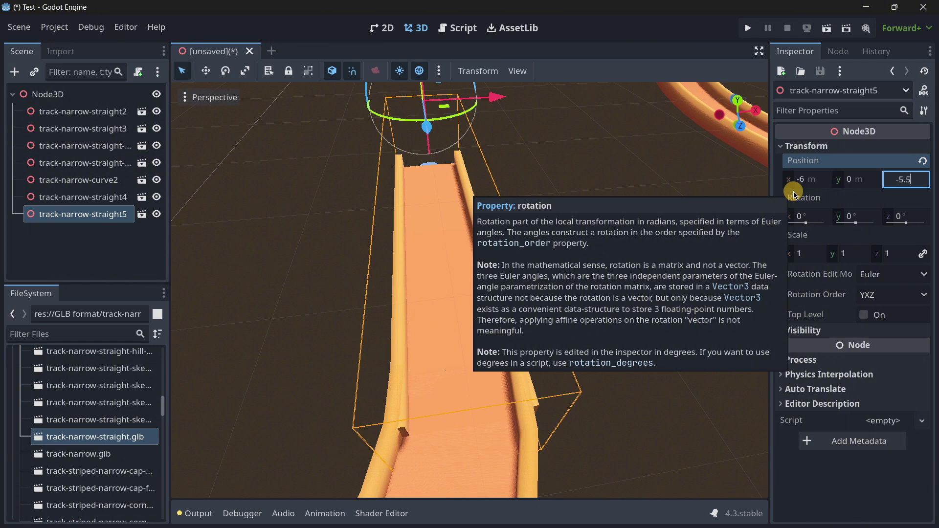
{"action": "key", "text": "Return"}
{"action": "right_click_drag", "start_coordinate": [476, 250], "coordinate": [386, 235]}
{"action": "left_click_drag", "start_coordinate": [417, 242], "coordinate": [383, 240]}
Examine the joint between track-narrow-straight5 and the curve, selecting each piece in turn
{"action": "right_click_drag", "start_coordinate": [384, 239], "coordinate": [470, 277]}
{"action": "left_click", "coordinate": [484, 269]}
{"action": "left_click", "coordinate": [402, 264]}
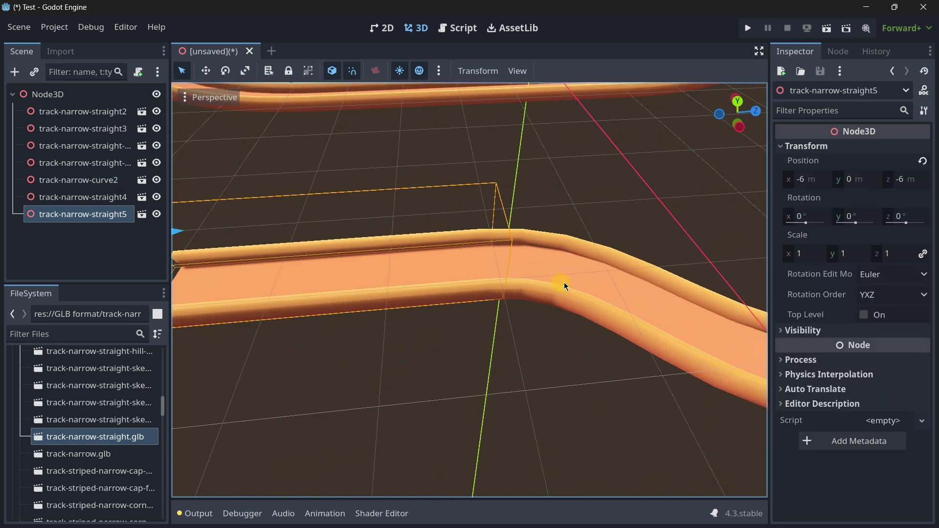
{"action": "left_click", "coordinate": [564, 283]}
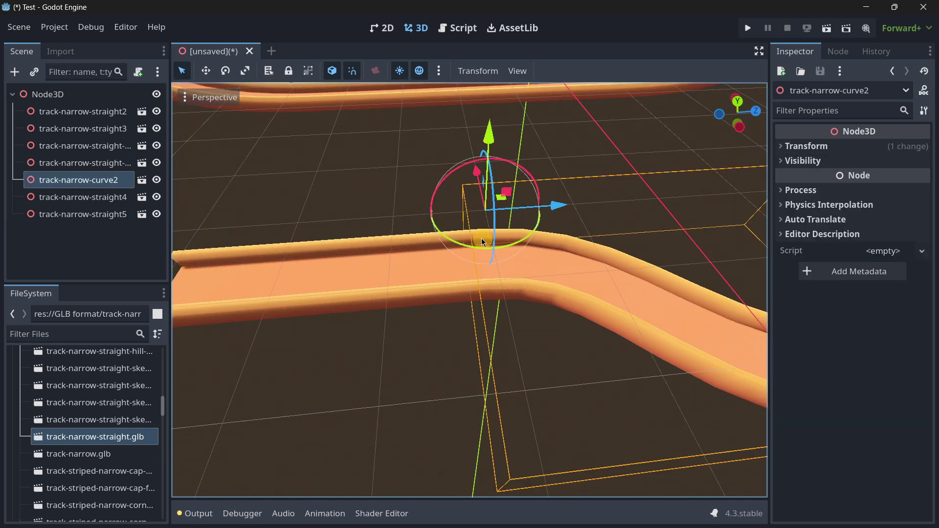
Review the translate and rotate increments in the snap settings without changing them
{"action": "left_click", "coordinate": [445, 75]}
{"action": "left_click", "coordinate": [472, 67]}
{"action": "left_click", "coordinate": [473, 71]}
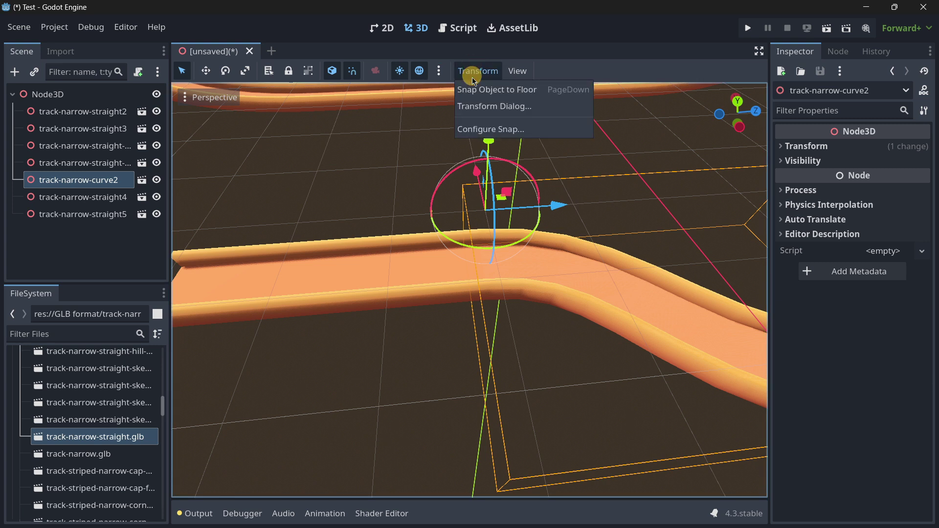
{"action": "left_click", "coordinate": [479, 126]}
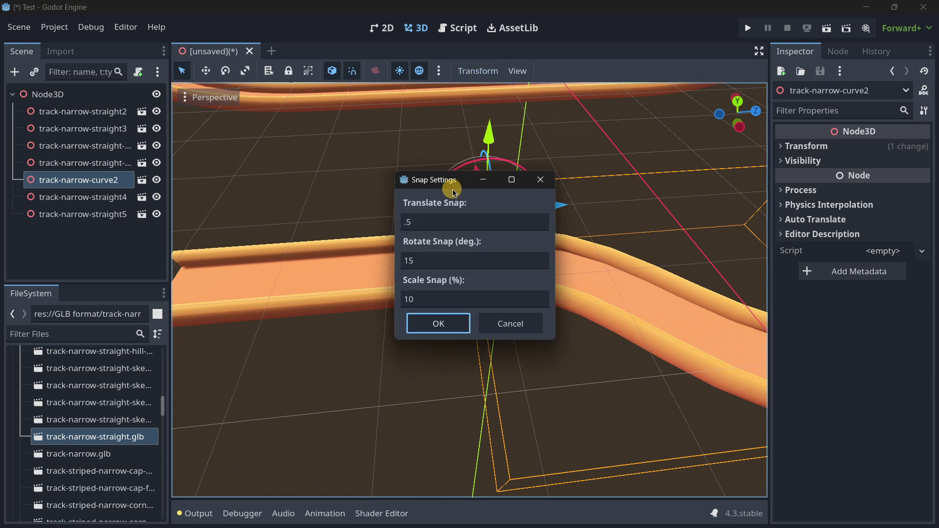
{"action": "left_click", "coordinate": [427, 267]}
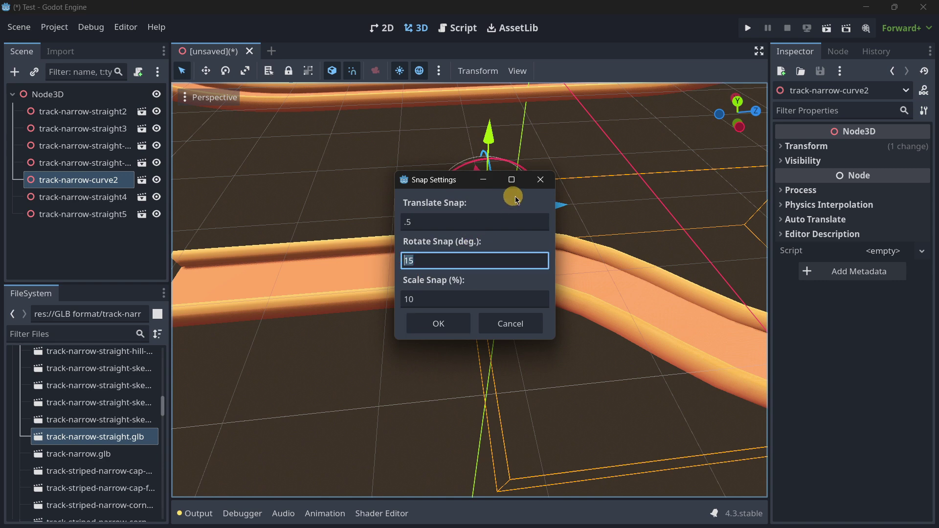
{"action": "left_click", "coordinate": [542, 183]}
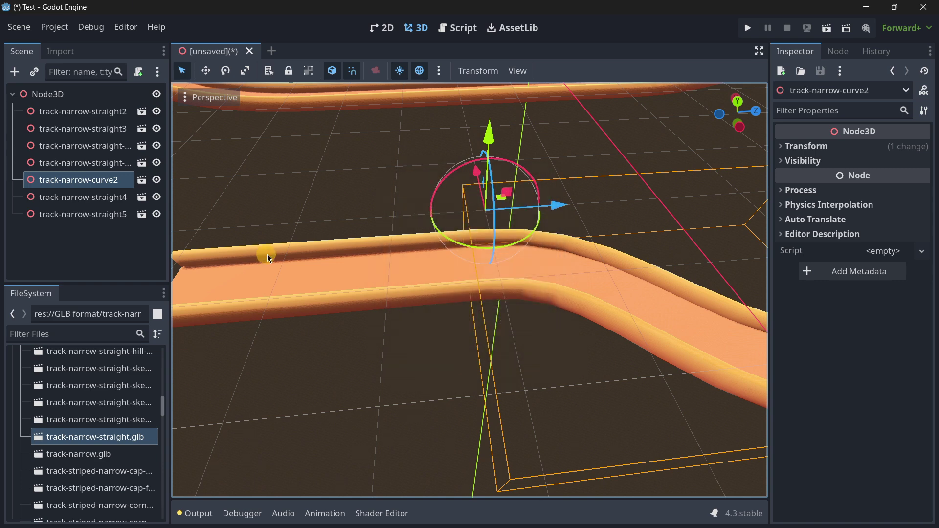
Try rotating track-narrow-straight5 about its vertical axis in 15-degree snap steps
{"action": "left_click", "coordinate": [338, 276]}
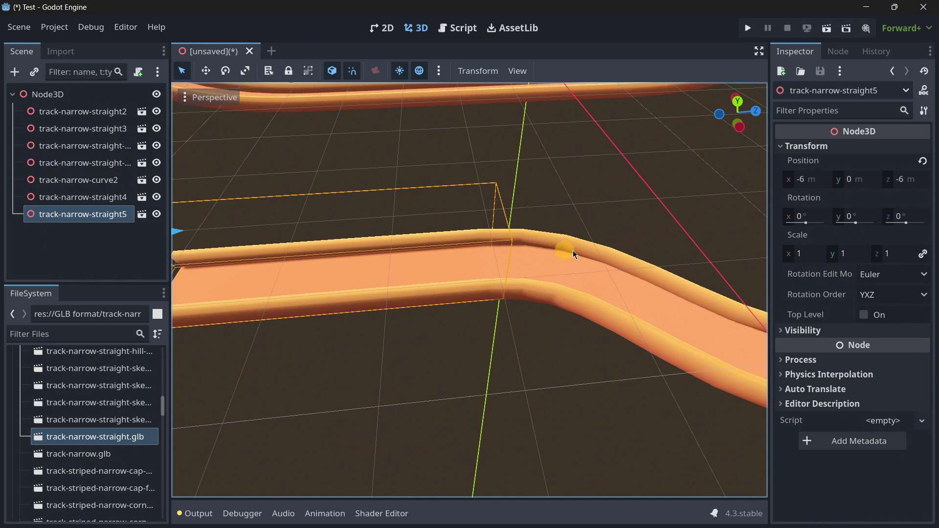
{"action": "key", "text": "a"}
{"action": "mouse_move", "coordinate": [573, 251]}
{"action": "right_mouse_down"}
{"action": "mouse_move", "coordinate": [467, 268]}
{"action": "mouse_move", "coordinate": [573, 246]}
{"action": "right_mouse_up"}
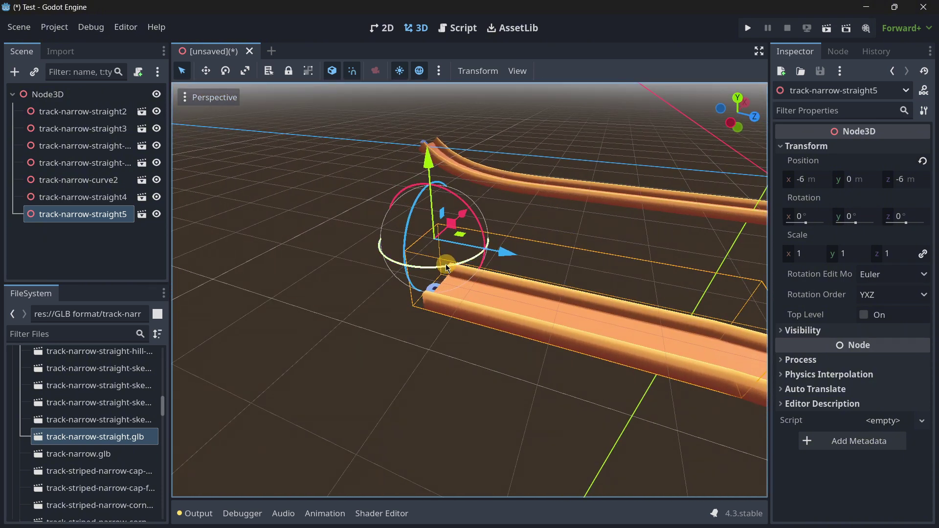
{"action": "left_click_drag", "start_coordinate": [445, 264], "coordinate": [490, 248]}
Set the rotate snap to 90 degrees and test it by turning track-narrow-straight5 about its vertical axis
{"action": "left_click", "coordinate": [438, 70]}
{"action": "left_click", "coordinate": [472, 78]}
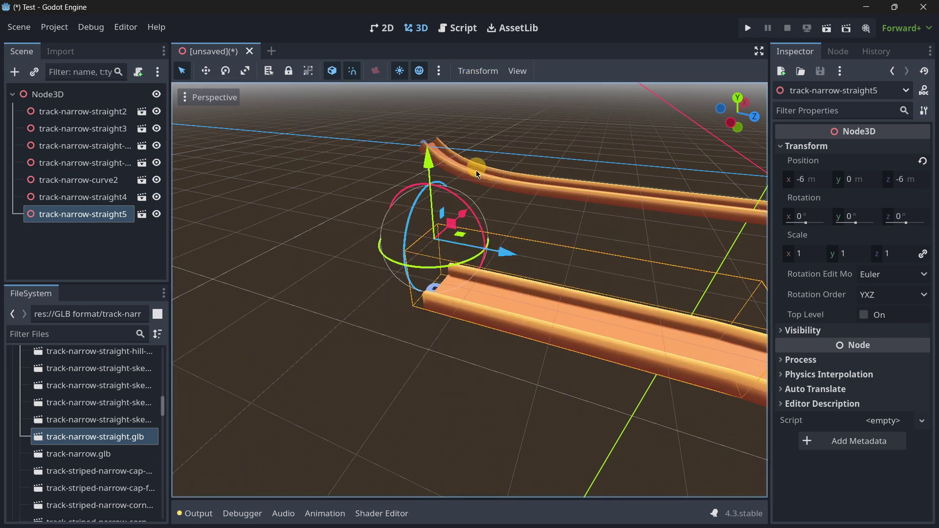
{"action": "left_click", "coordinate": [472, 74]}
{"action": "left_click", "coordinate": [478, 131]}
{"action": "left_click", "coordinate": [440, 258]}
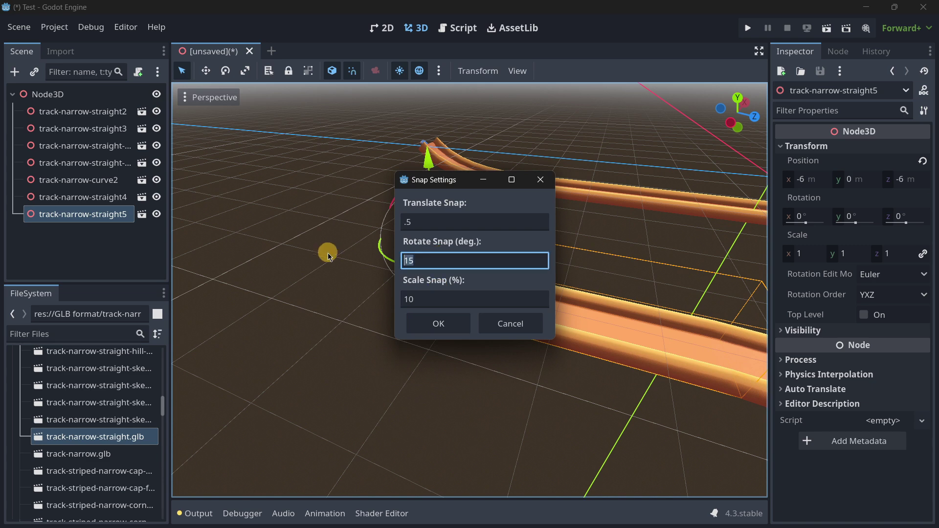
{"action": "type", "text": "45"}
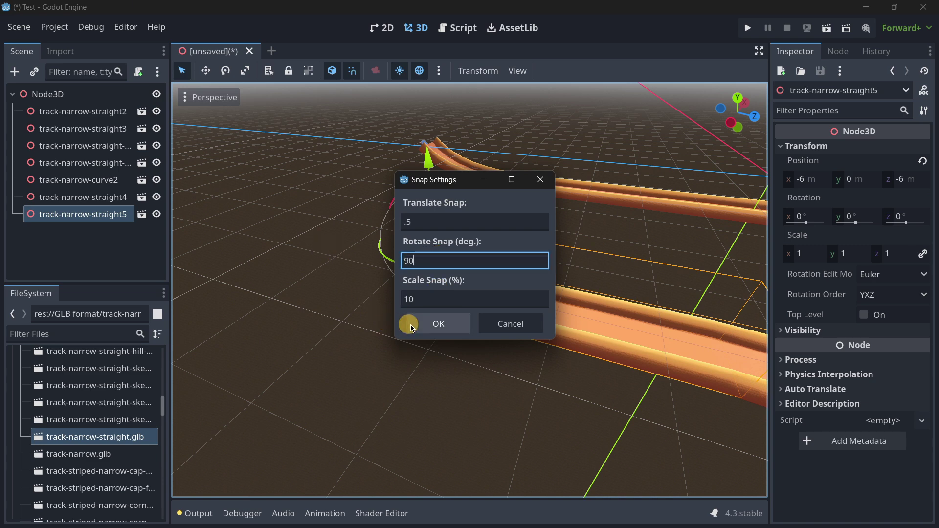
{"action": "left_click", "coordinate": [410, 324]}
{"action": "left_click_drag", "start_coordinate": [464, 268], "coordinate": [273, 277]}
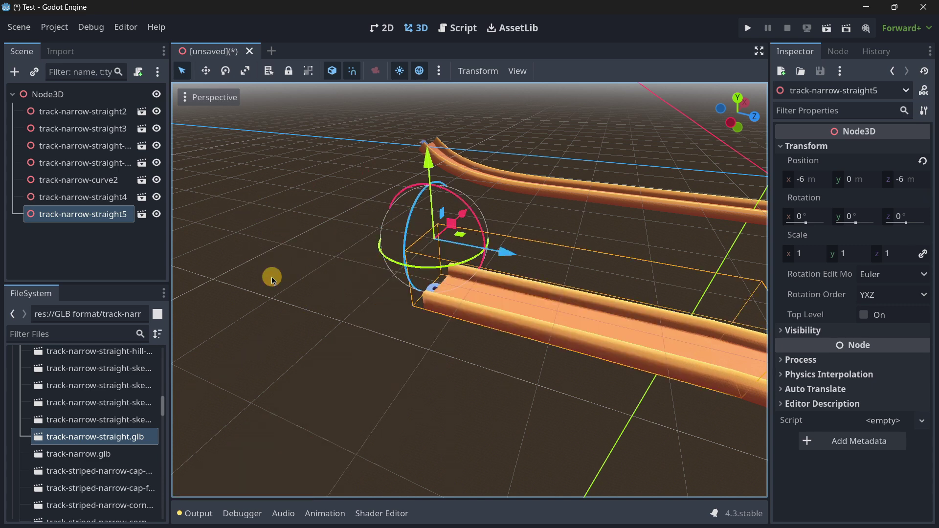
Look at the scale percentage in the snap settings and close them without changes
{"action": "left_click", "coordinate": [439, 72]}
{"action": "left_click", "coordinate": [469, 71]}
{"action": "left_click", "coordinate": [478, 71]}
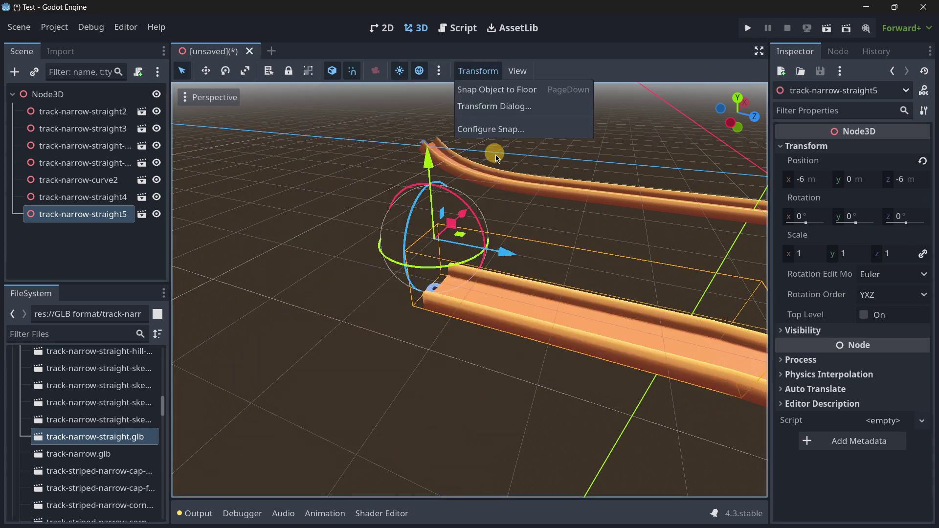
{"action": "left_click", "coordinate": [490, 128]}
{"action": "left_click", "coordinate": [440, 297]}
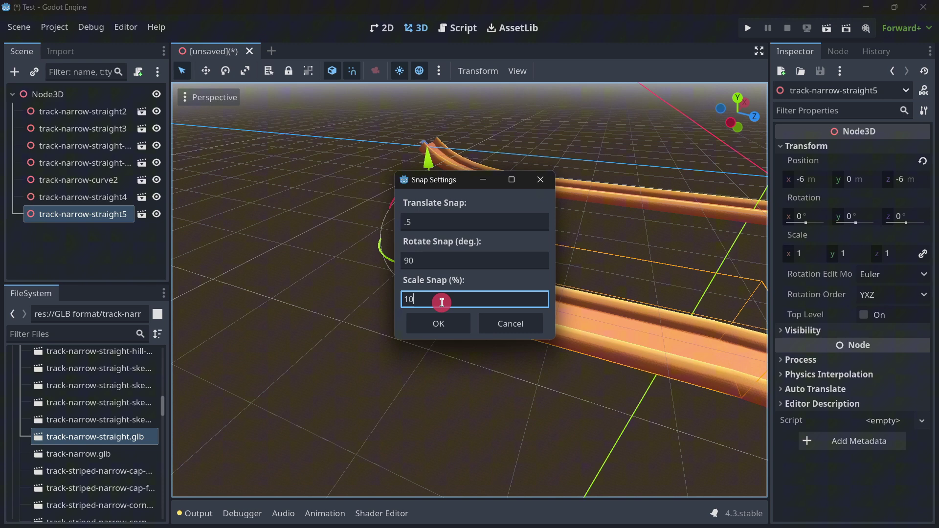
{"action": "left_click", "coordinate": [499, 319]}
Try scaling track-narrow-straight5 along Z and uniformly in 10% snap steps, and undo the scaling
{"action": "left_click", "coordinate": [245, 71]}
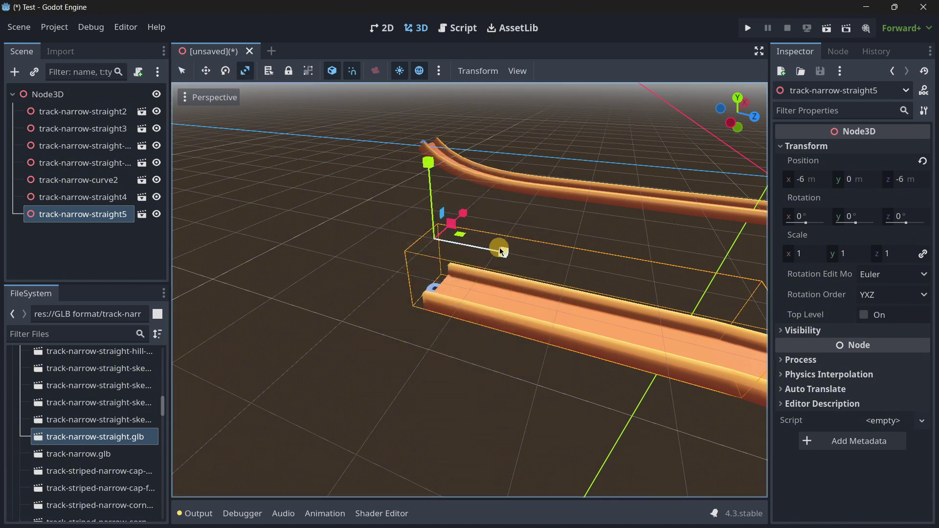
{"action": "left_click_drag", "start_coordinate": [501, 251], "coordinate": [504, 251]}
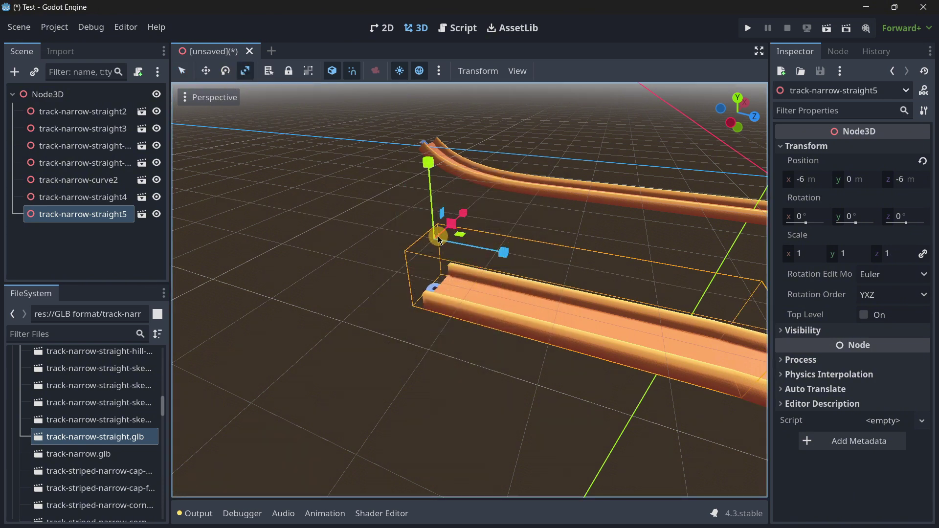
{"action": "mouse_move", "coordinate": [439, 239]}
{"action": "left_mouse_down"}
{"action": "mouse_move", "coordinate": [447, 242]}
{"action": "mouse_move", "coordinate": [436, 242]}
{"action": "left_mouse_up"}
{"action": "key", "text": "ctrl+z"}
{"action": "key", "text": "Escape"}
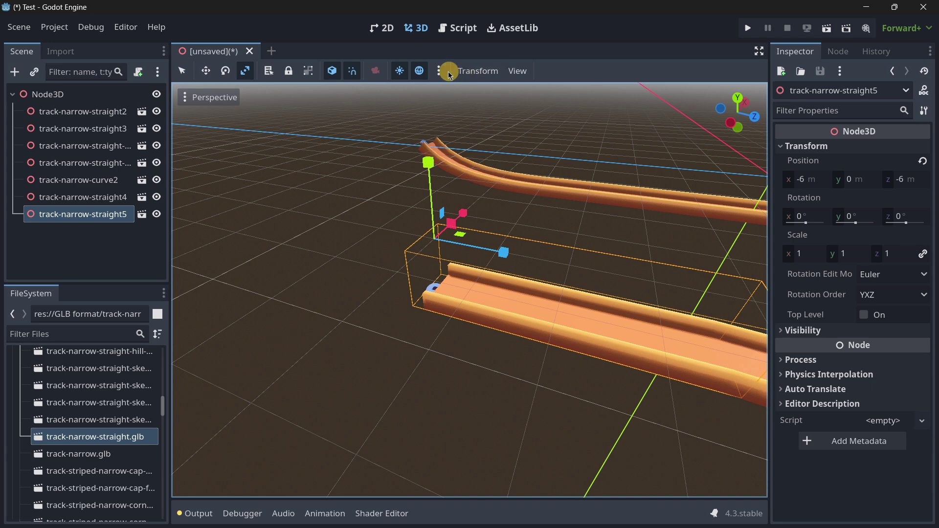
Recheck the scale snap value and try stretching track-narrow-straight5 along Z with it
{"action": "left_click", "coordinate": [438, 71]}
{"action": "left_click", "coordinate": [477, 77]}
{"action": "left_click", "coordinate": [477, 71]}
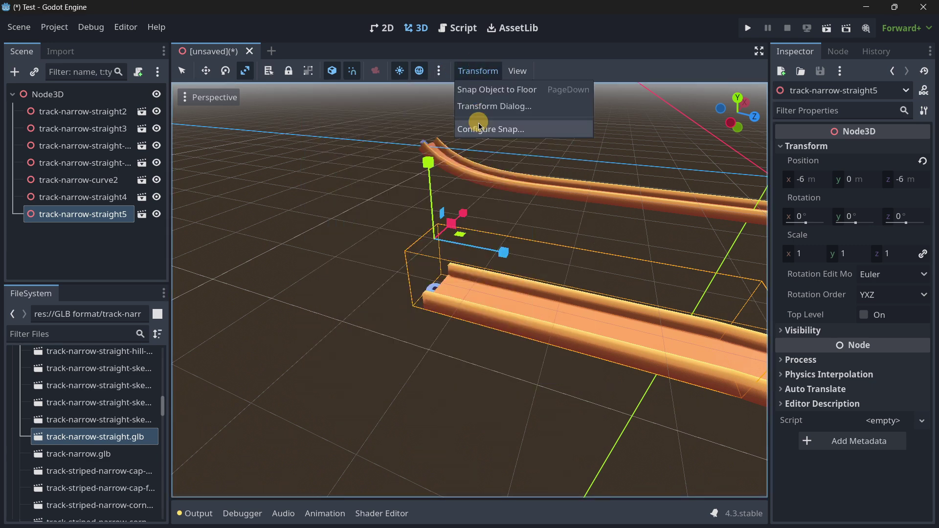
{"action": "left_click", "coordinate": [477, 123]}
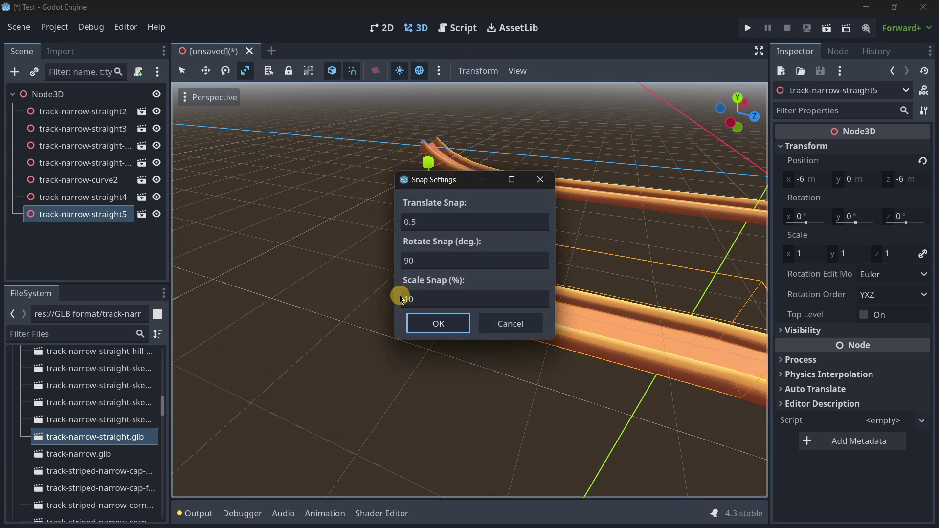
{"action": "left_click", "coordinate": [522, 323]}
{"action": "right_click_drag", "start_coordinate": [493, 317], "coordinate": [480, 285]}
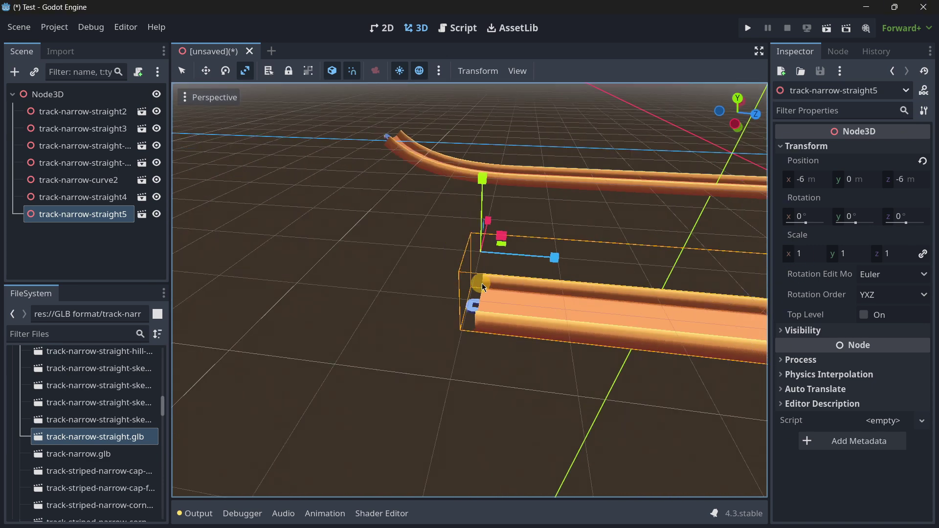
{"action": "left_click_drag", "start_coordinate": [550, 261], "coordinate": [560, 263]}
Set the scale snap to 100%
{"action": "left_click", "coordinate": [437, 72]}
{"action": "left_click", "coordinate": [478, 72]}
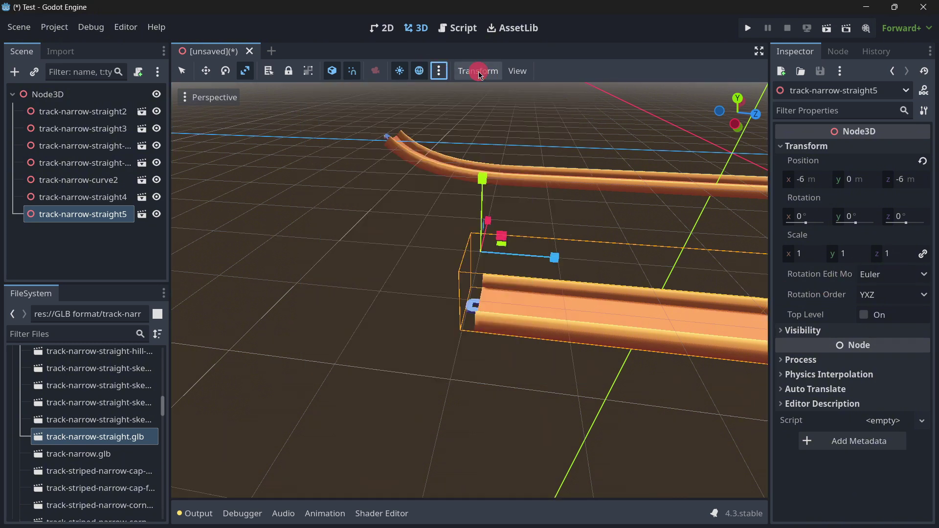
{"action": "left_click", "coordinate": [477, 71]}
{"action": "left_click", "coordinate": [491, 129]}
{"action": "double_click", "coordinate": [432, 299]}
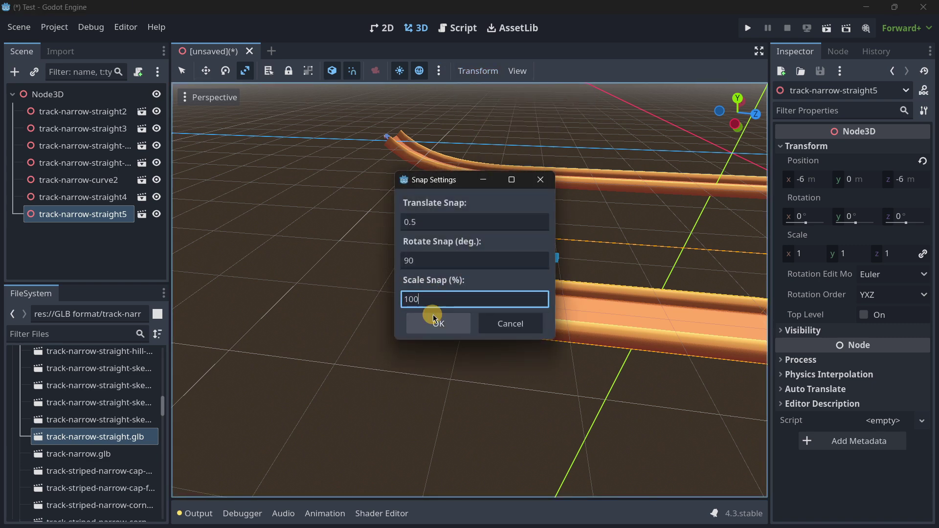
{"action": "left_click", "coordinate": [436, 323]}
Scale track-narrow-straight5 uniformly in snapped steps to a scale of 5 on all axes
{"action": "scroll", "coordinate": [459, 310], "scroll_direction": "down", "scroll_amount": 5}
{"action": "scroll", "coordinate": [489, 274], "scroll_direction": "up", "scroll_amount": 5}
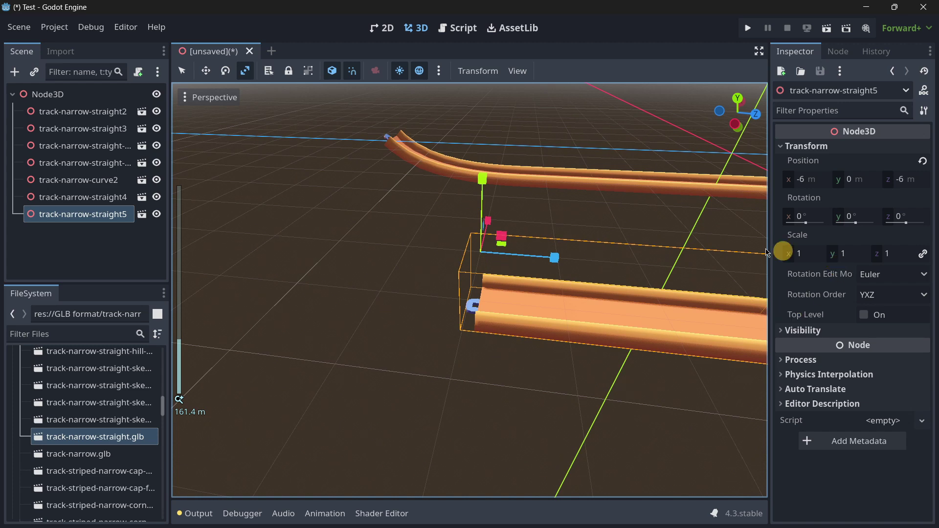
{"action": "left_click_drag", "start_coordinate": [481, 251], "coordinate": [485, 254]}
{"action": "scroll", "coordinate": [495, 269], "scroll_direction": "down", "scroll_amount": 6}
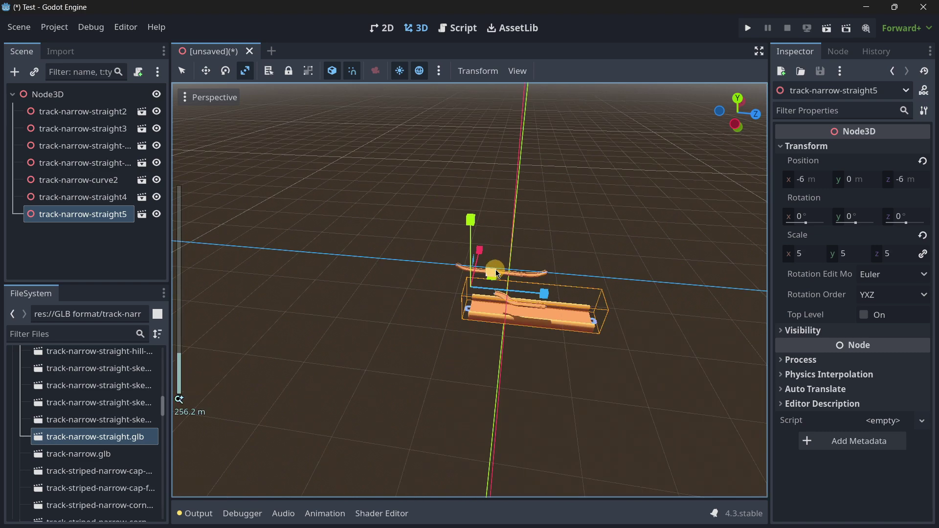